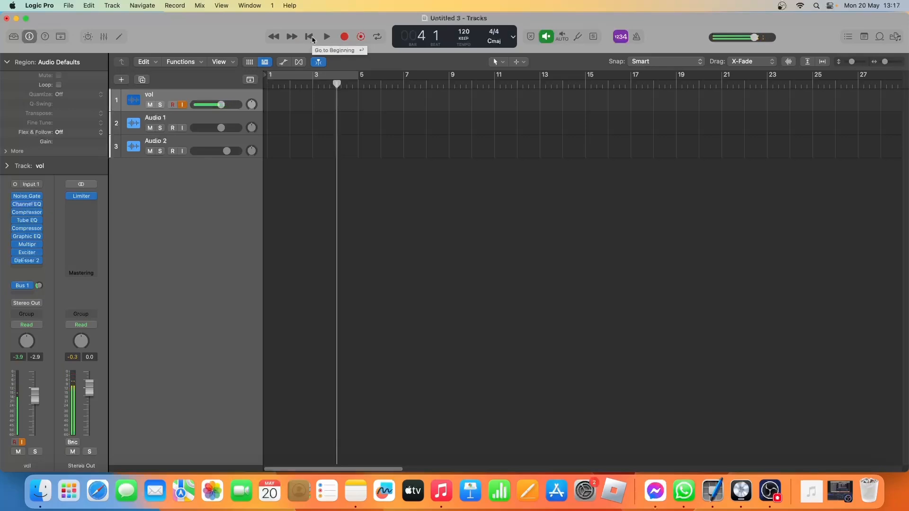
Record a take about three bars long on the vol track from bar 1 and move its region to the Audio 1 track.
left_click(311, 37)
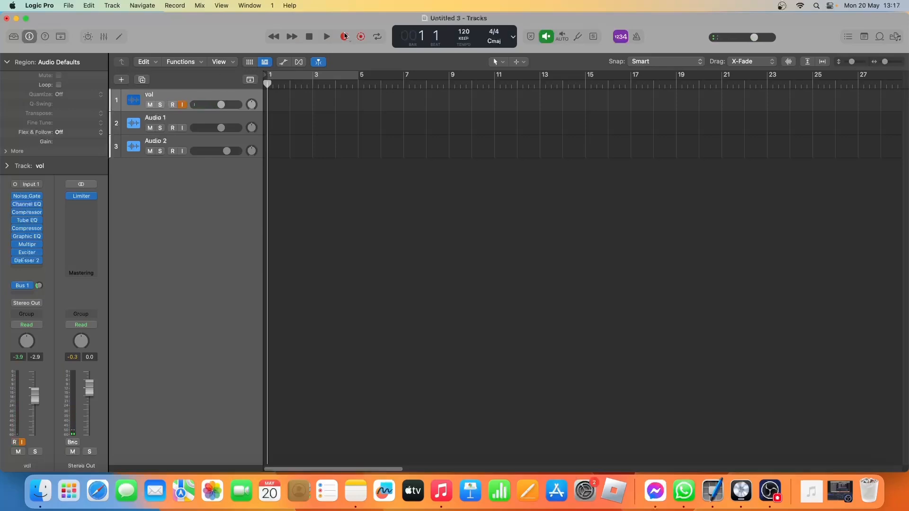
left_click(342, 37)
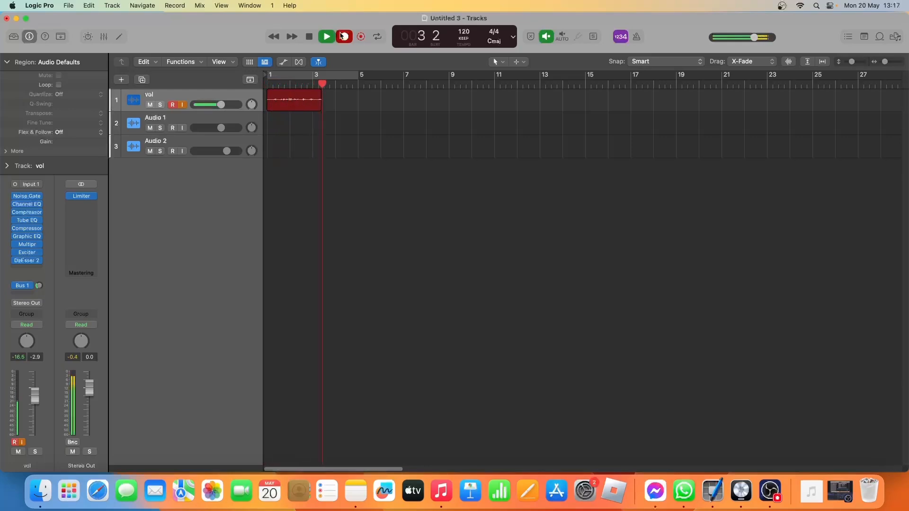
key("space")
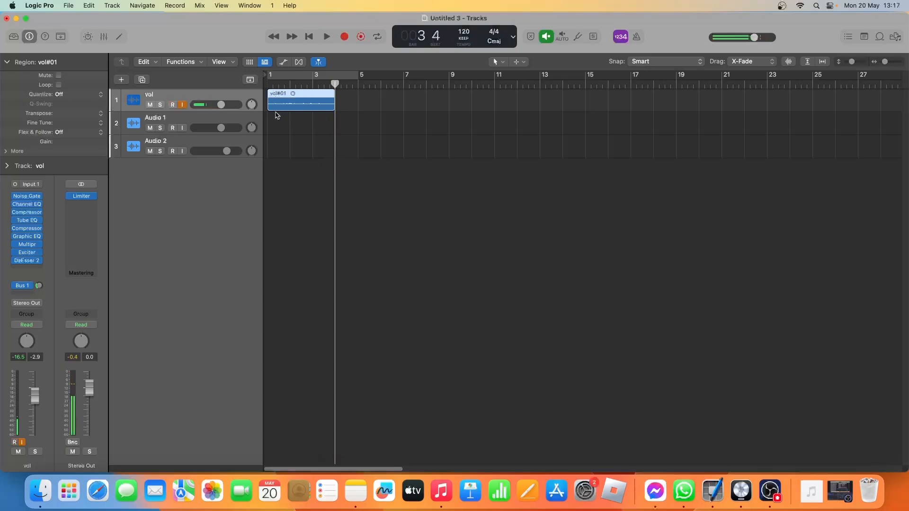
left_click_drag(293, 111, 292, 122)
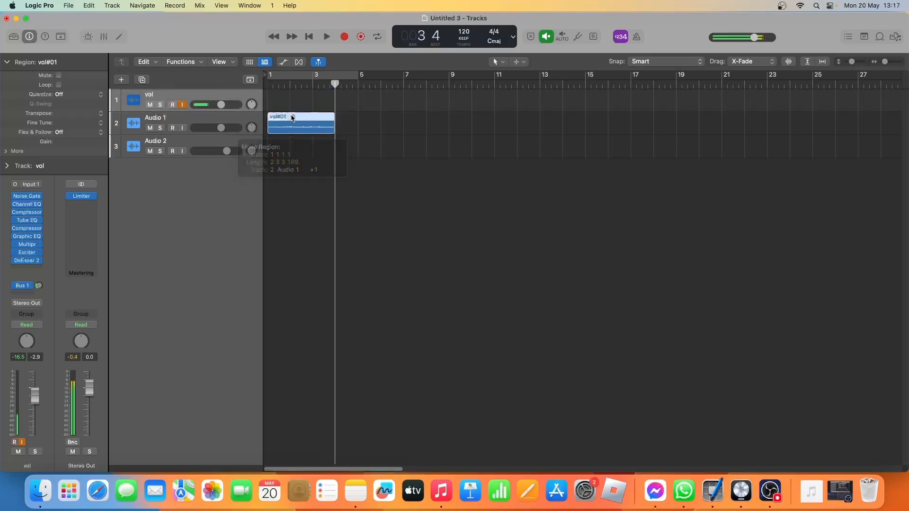
left_click(245, 119)
Open the Noise Gate settings on Audio 1 and play the recorded region through the gate from the beginning.
mouse_move(26, 198)
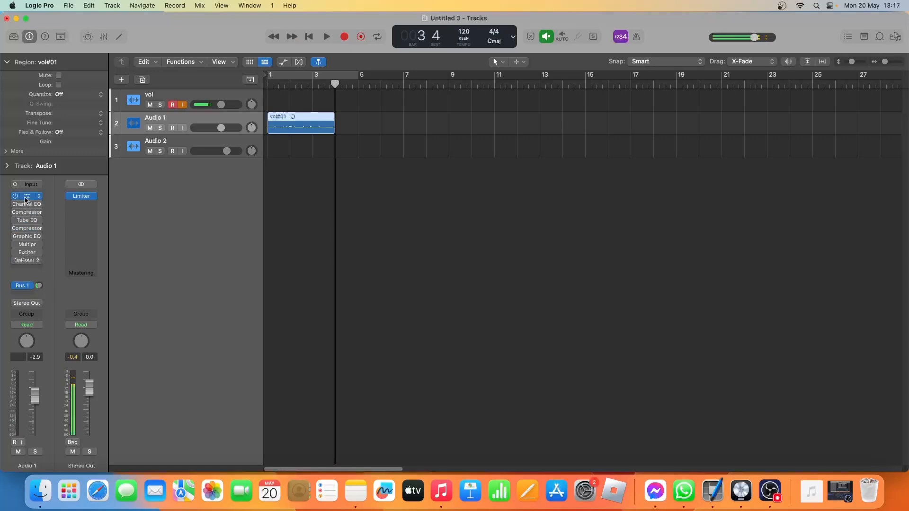
left_click(27, 197)
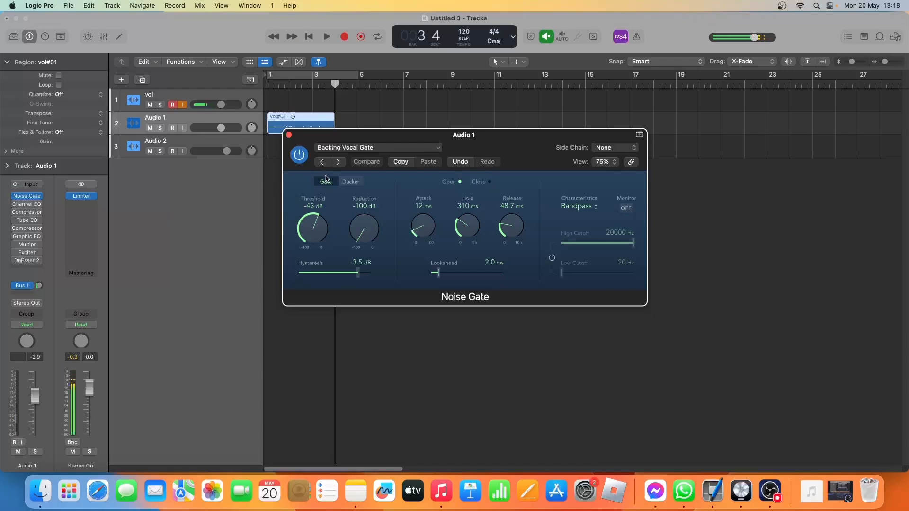
left_click(311, 38)
left_click(326, 37)
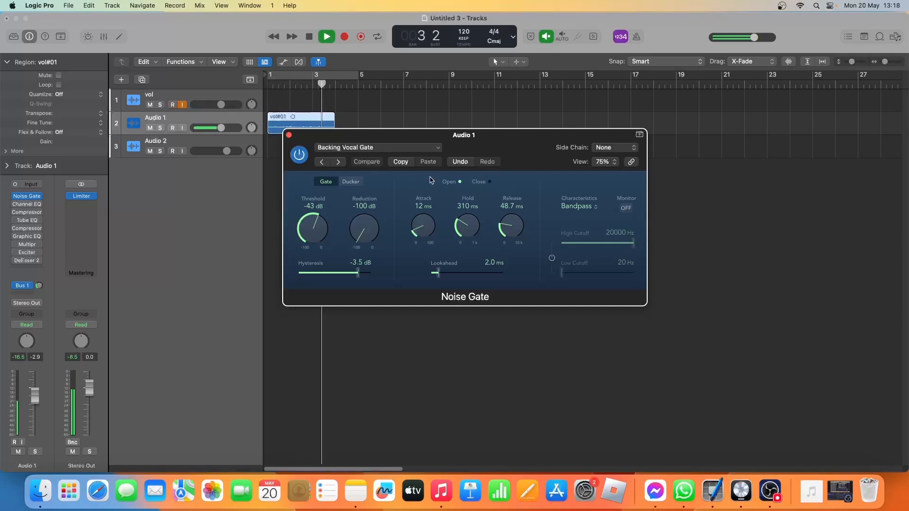
key("space")
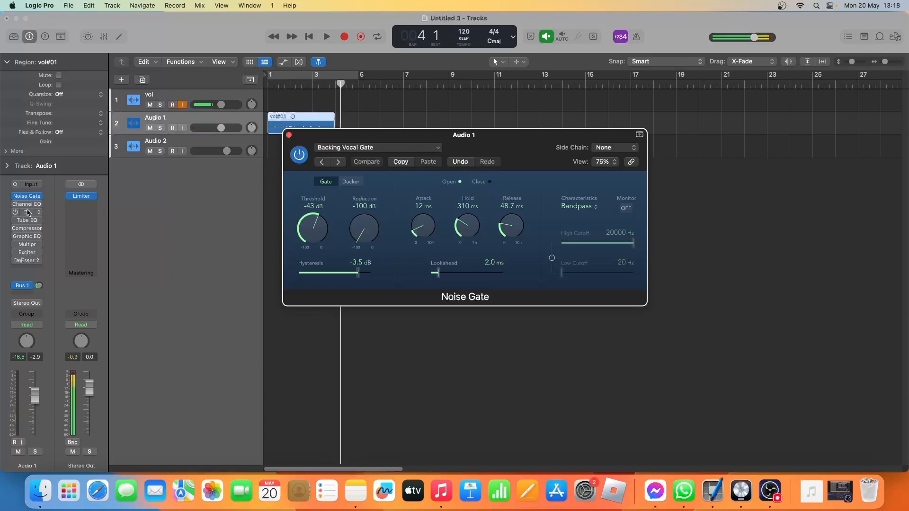
mouse_move(27, 204)
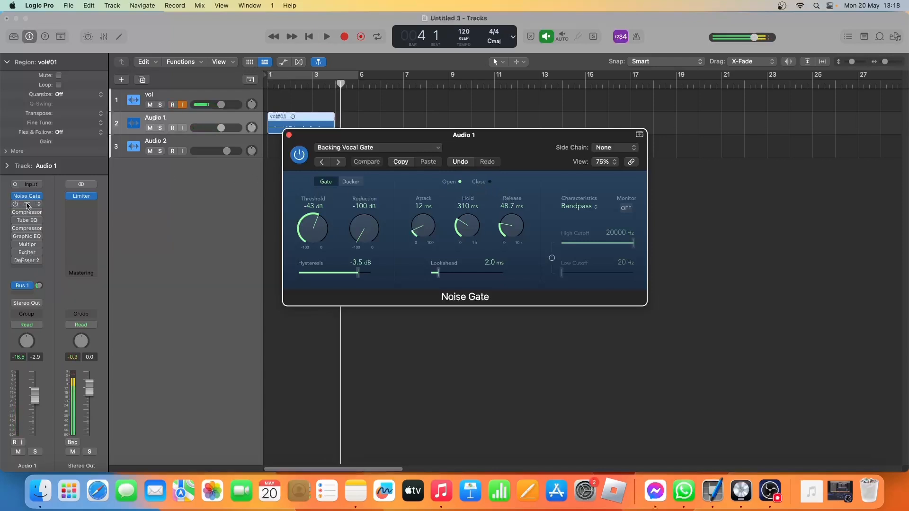
left_click(289, 135)
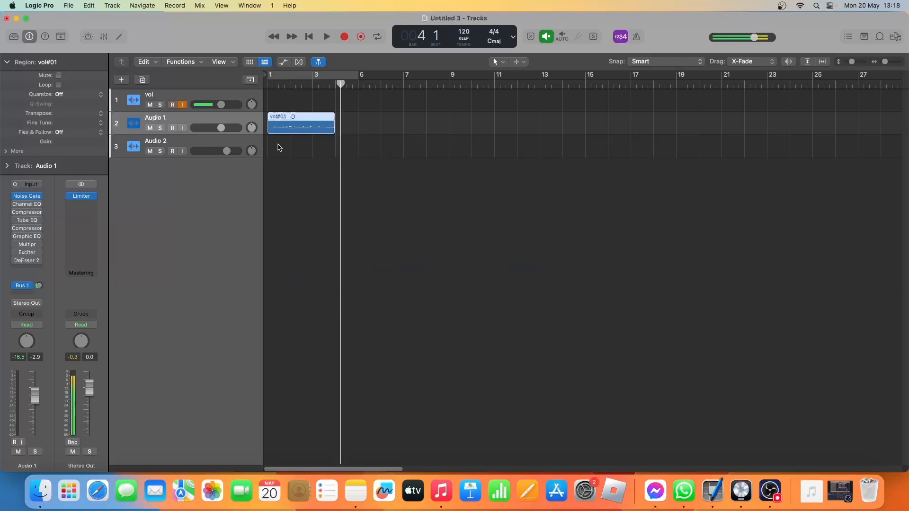
Turn on the Channel EQ on Audio 1 and play the region through it from the beginning.
left_click(26, 205)
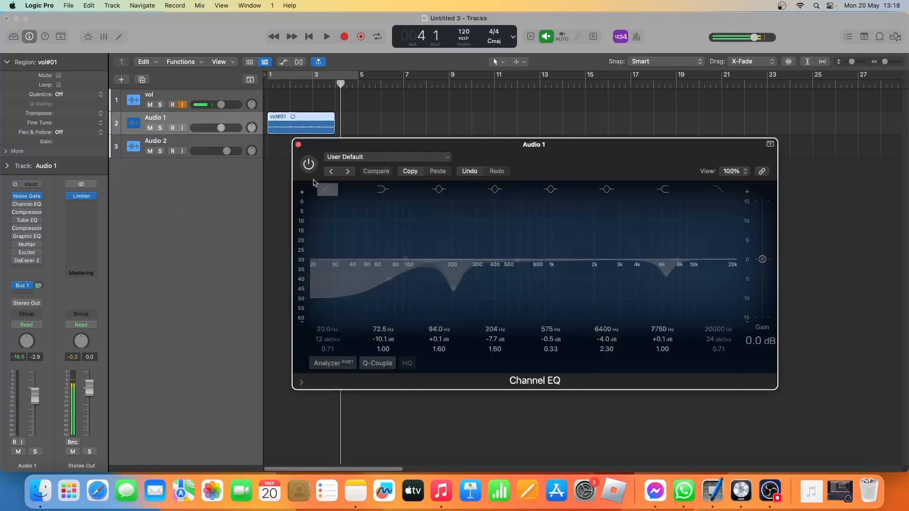
left_click(308, 163)
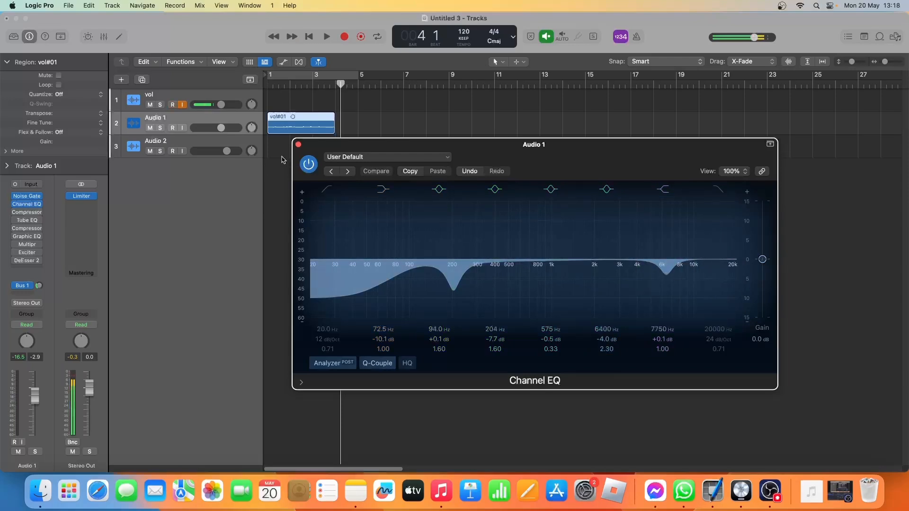
key("Return")
key("space")
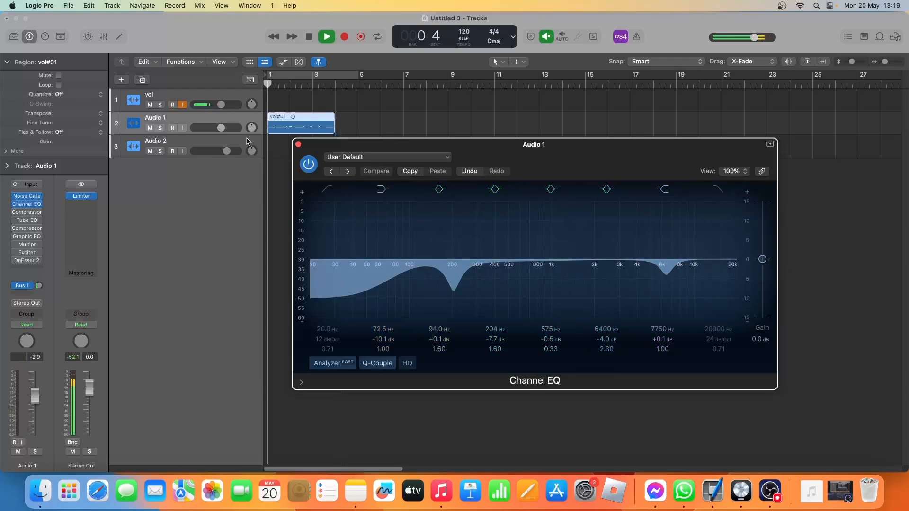
key("space")
Bypass the Channel EQ, play the region for comparison, and switch the EQ back on.
left_click(304, 168)
key("space")
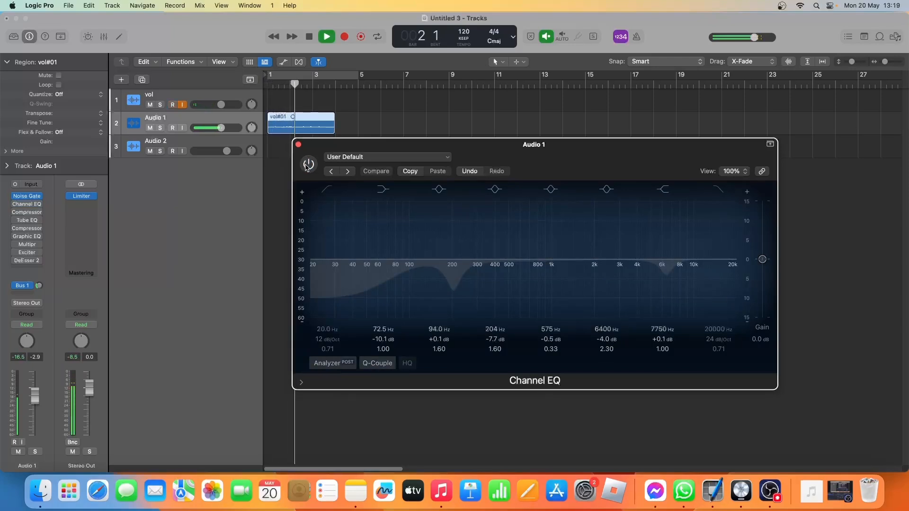
key("space")
left_click(307, 166)
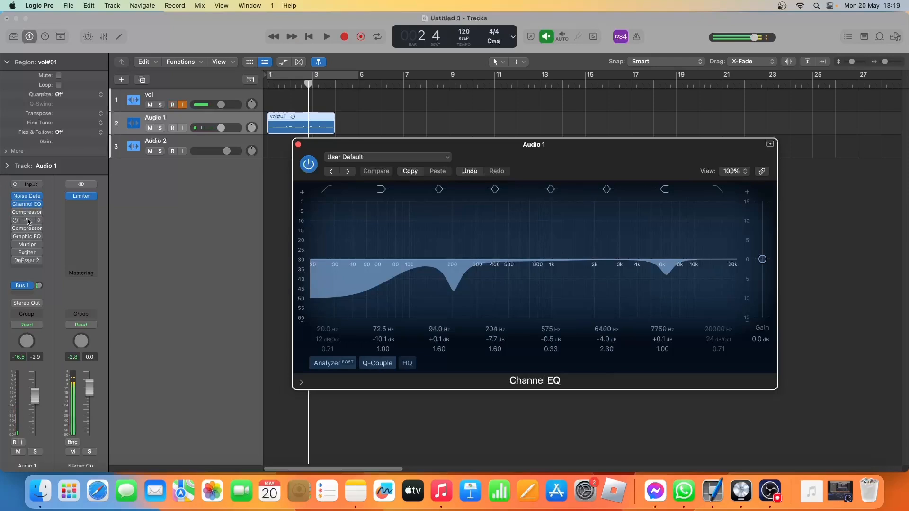
Enable the first Compressor on Audio 1, open its settings, and play the region through it.
mouse_move(14, 214)
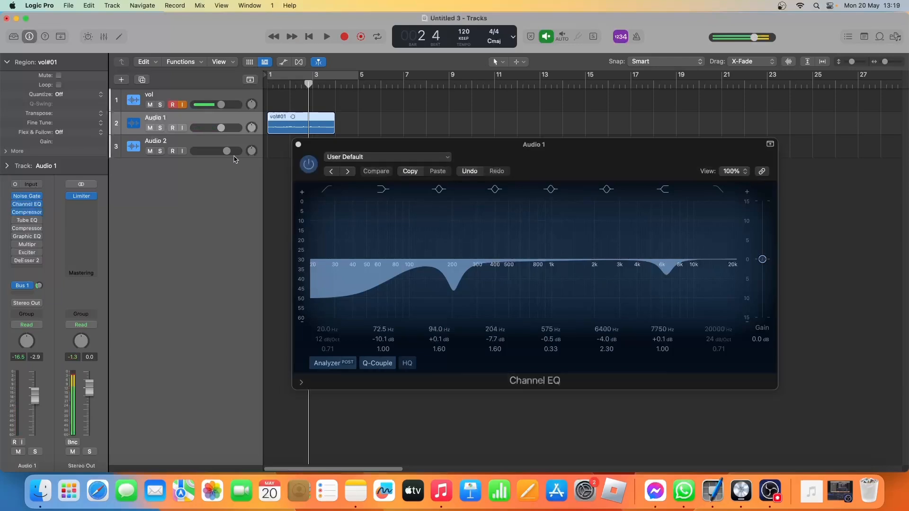
left_click(298, 145)
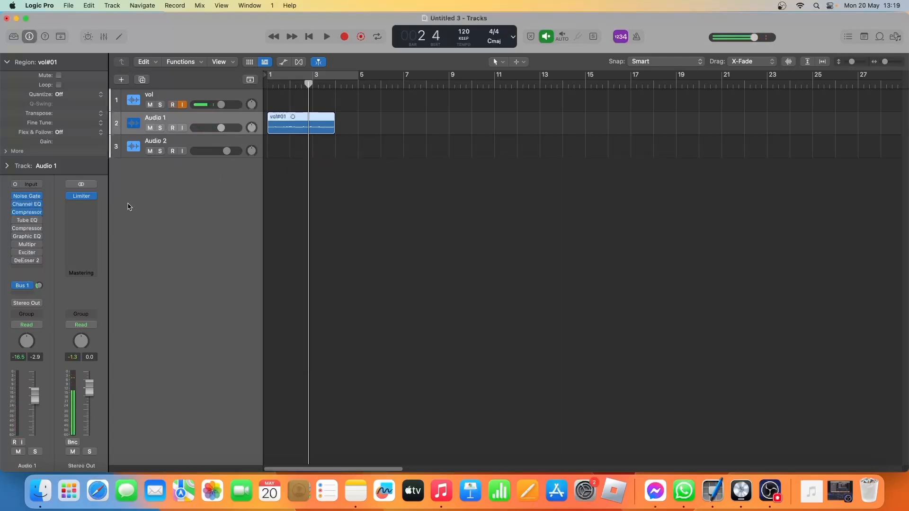
left_click(27, 212)
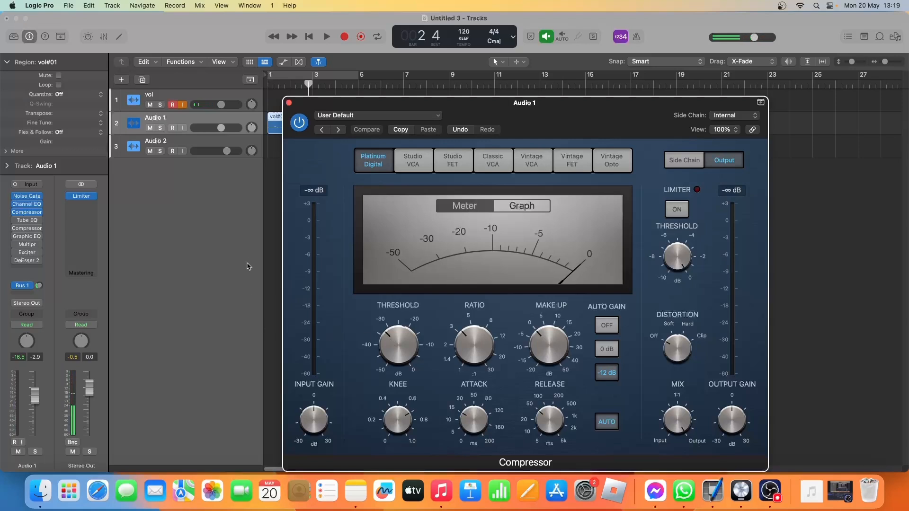
key("space")
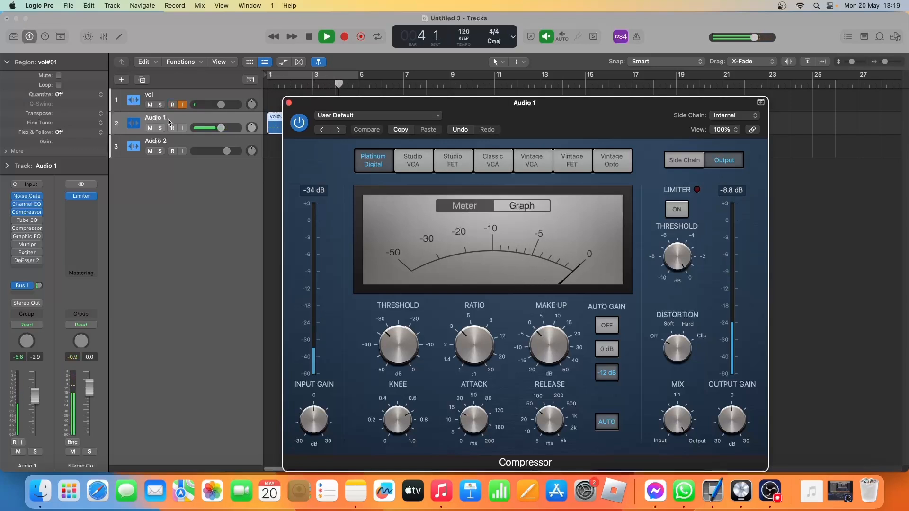
key("space")
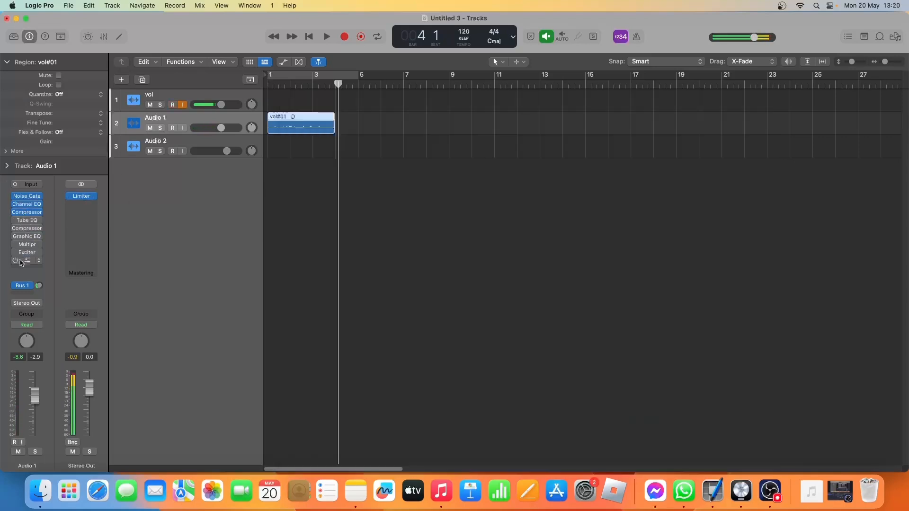
Inspect the Vintage Tube EQ settings on Audio 1 and play the region from the beginning with the plug-in bypassed.
left_click(27, 222)
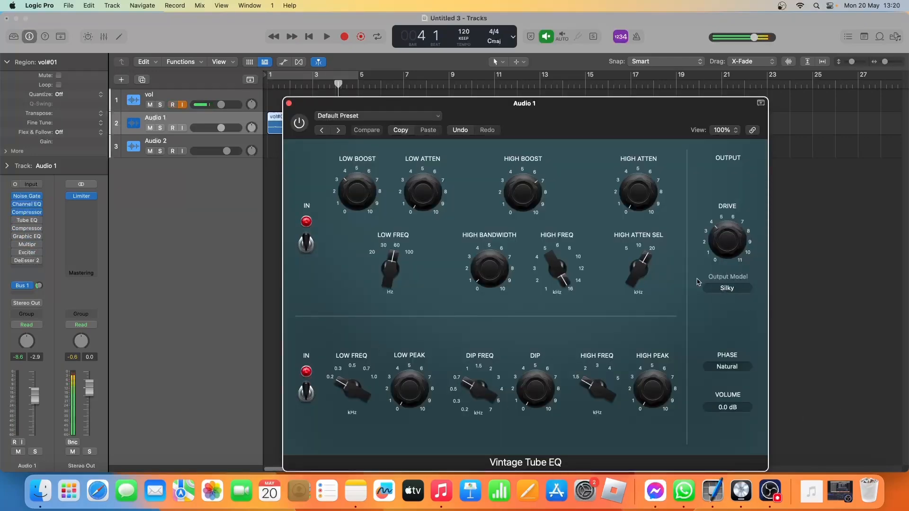
mouse_move(514, 190)
mouse_move(568, 290)
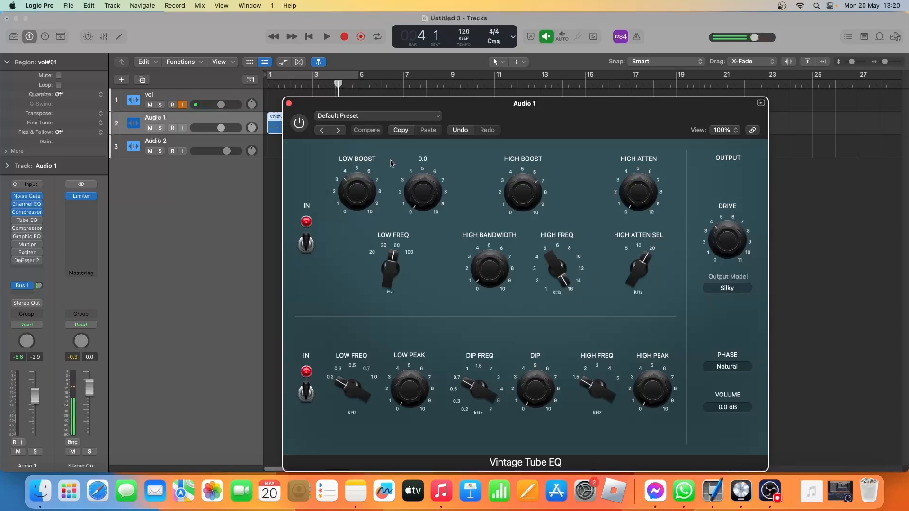
mouse_move(356, 157)
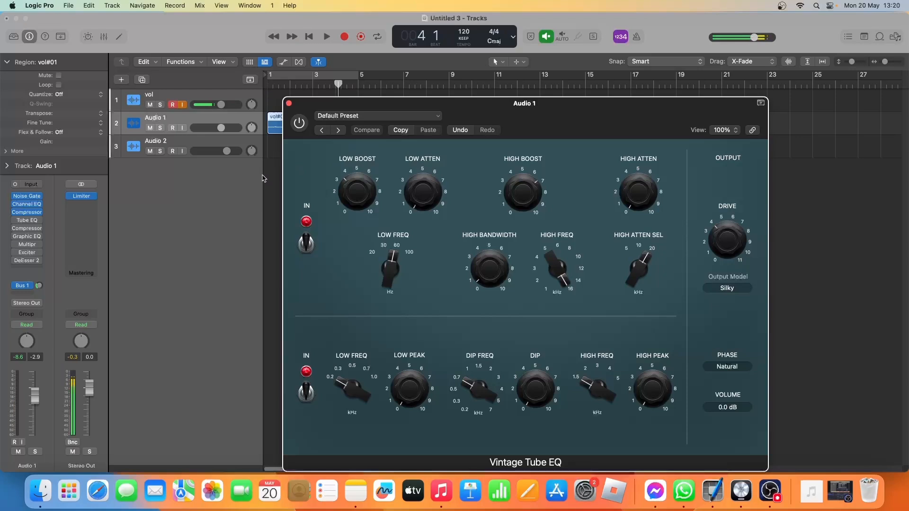
key("Return")
key("space")
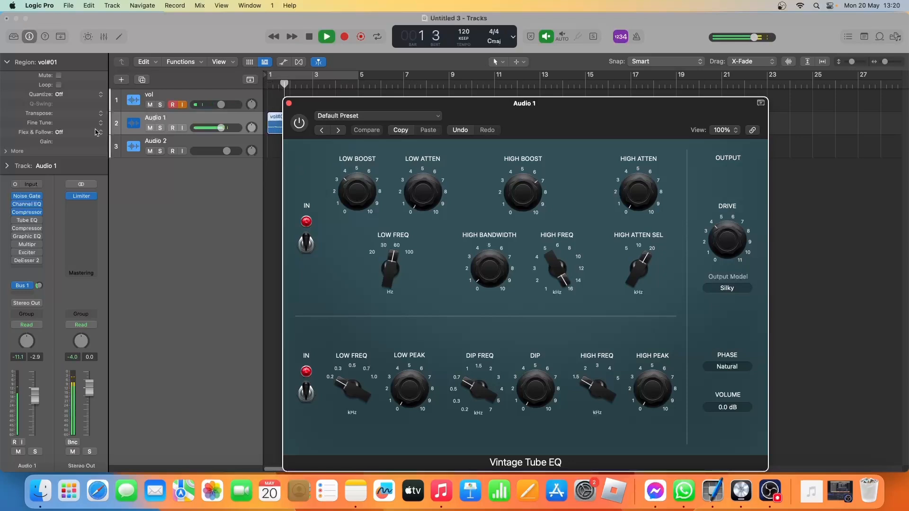
key("space")
Turn on the Vintage Tube EQ, play the region through it, and close its settings.
left_click(300, 123)
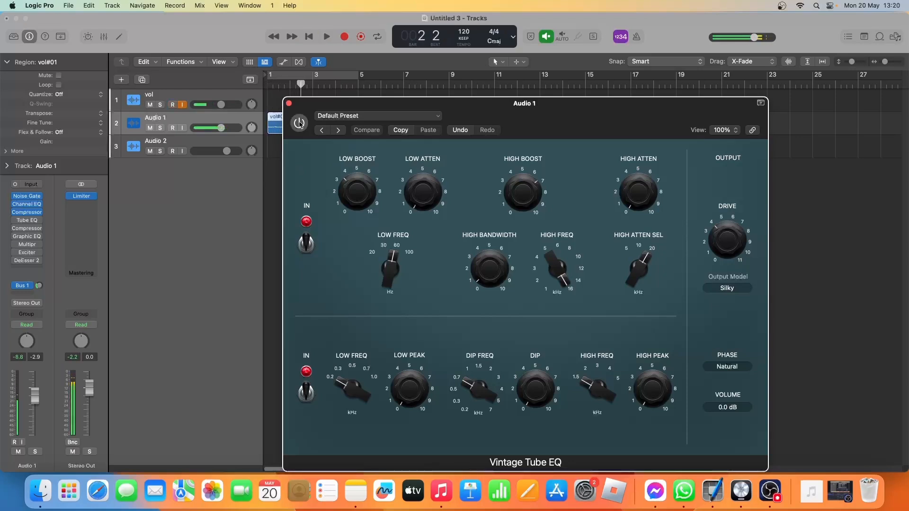
key("space")
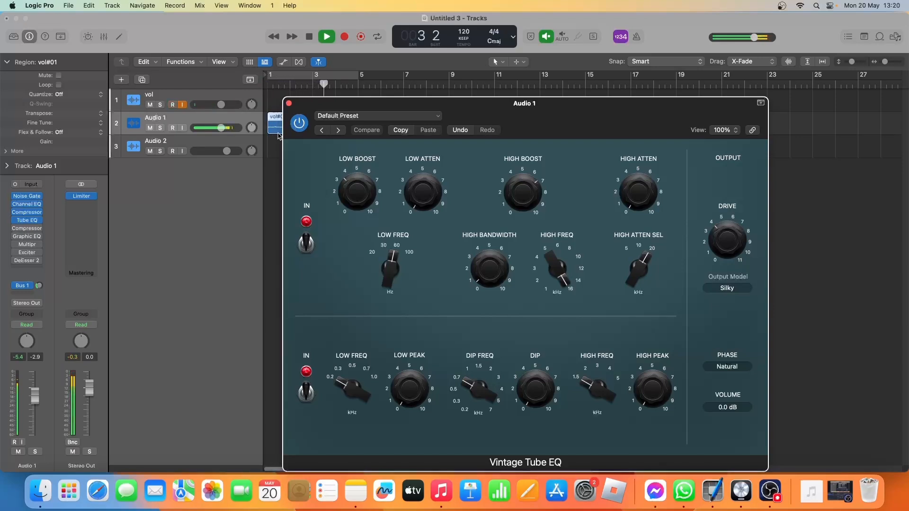
key("space")
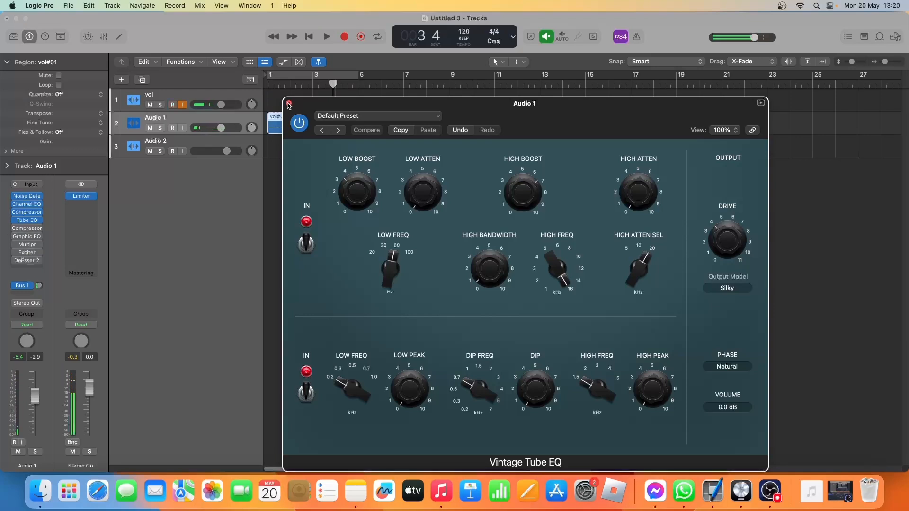
left_click(289, 103)
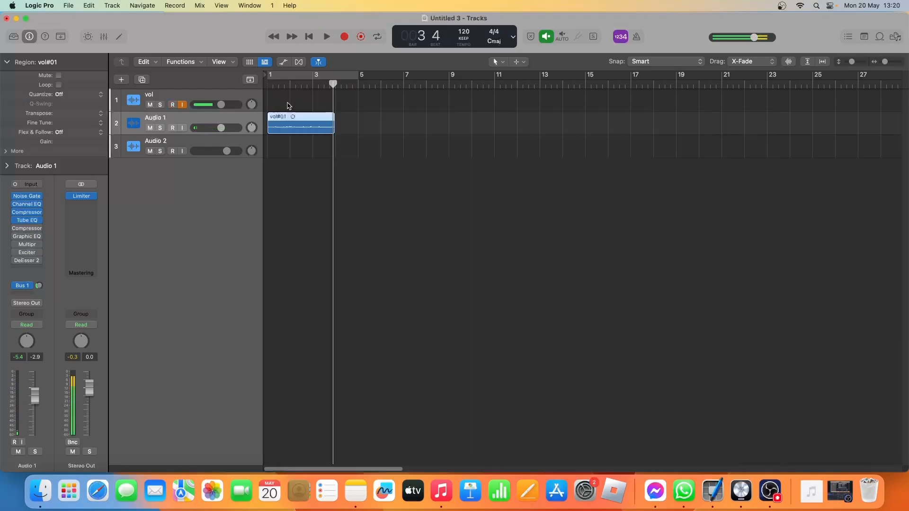
Enable the second Compressor on Audio 1, open its settings, and play the region through it.
left_click(15, 229)
left_click(30, 230)
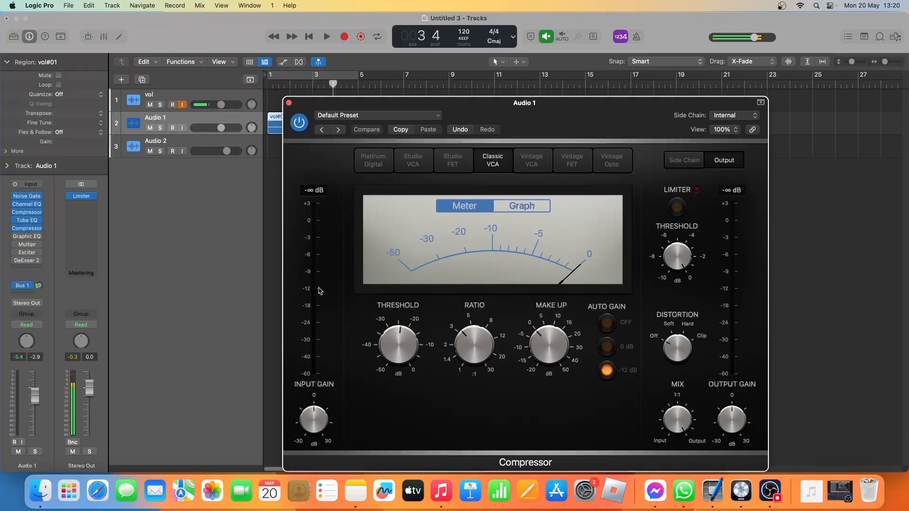
key("space")
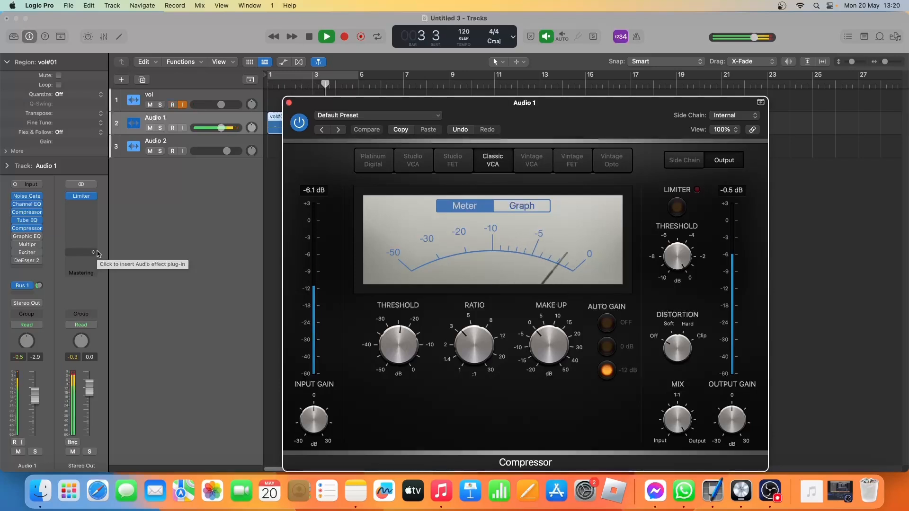
key("space")
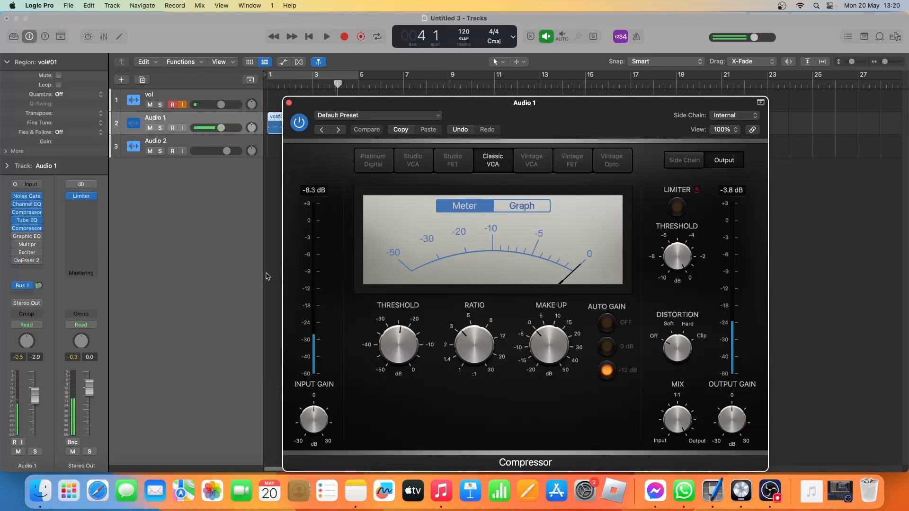
Compare playback with the second Compressor bypassed and active, leaving it on, and close its settings.
left_click(299, 123)
key("space")
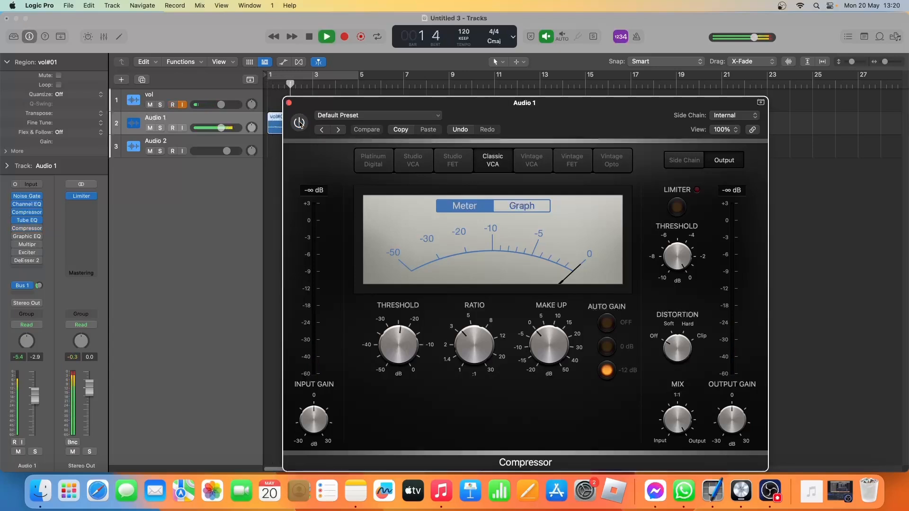
left_click(300, 123)
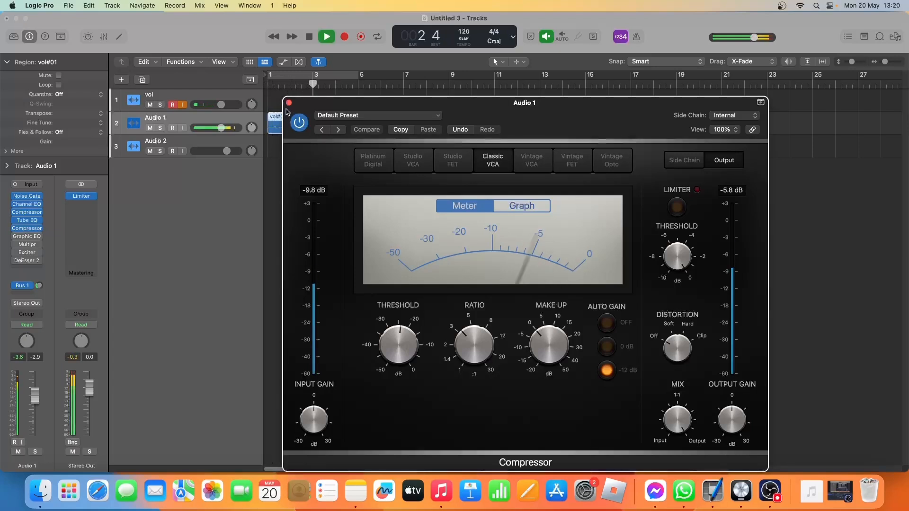
key("space")
left_click(289, 103)
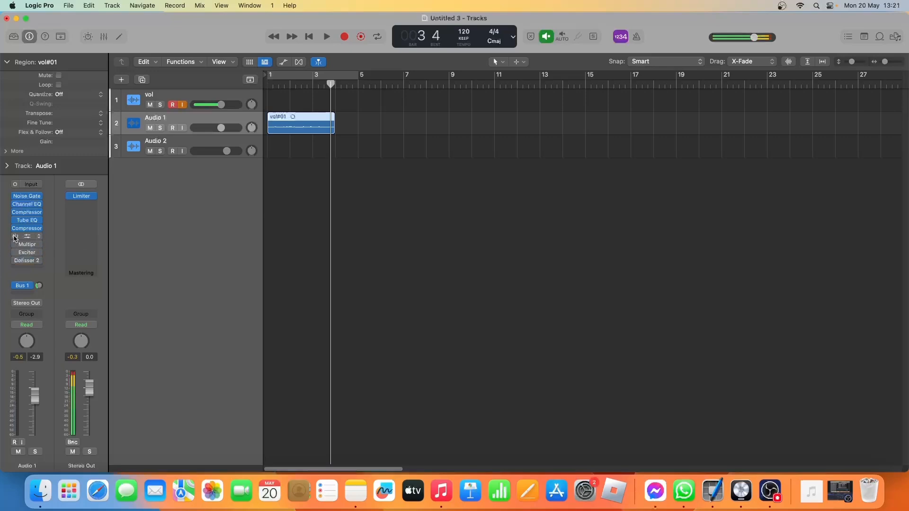
Open the Vintage Graphic EQ on Audio 1, play the region while switching the plug-in on, and close its settings.
left_click(24, 237)
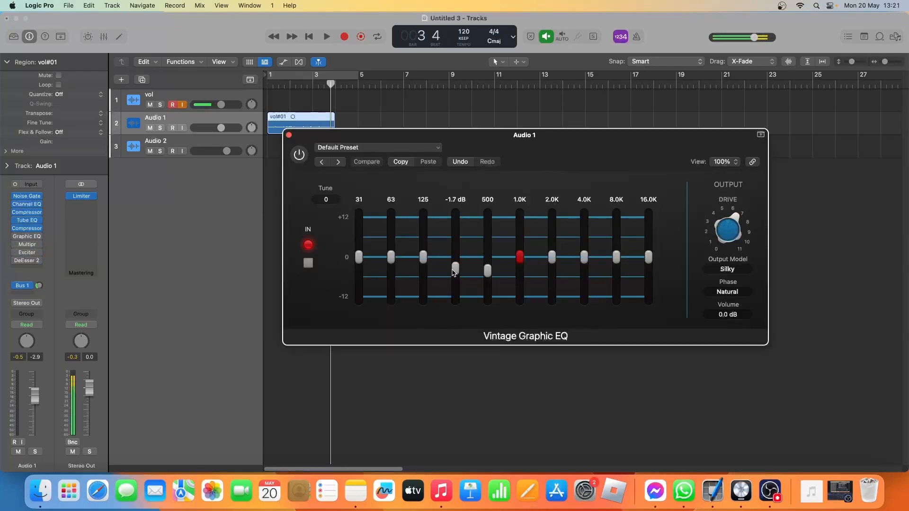
mouse_move(486, 277)
key("space")
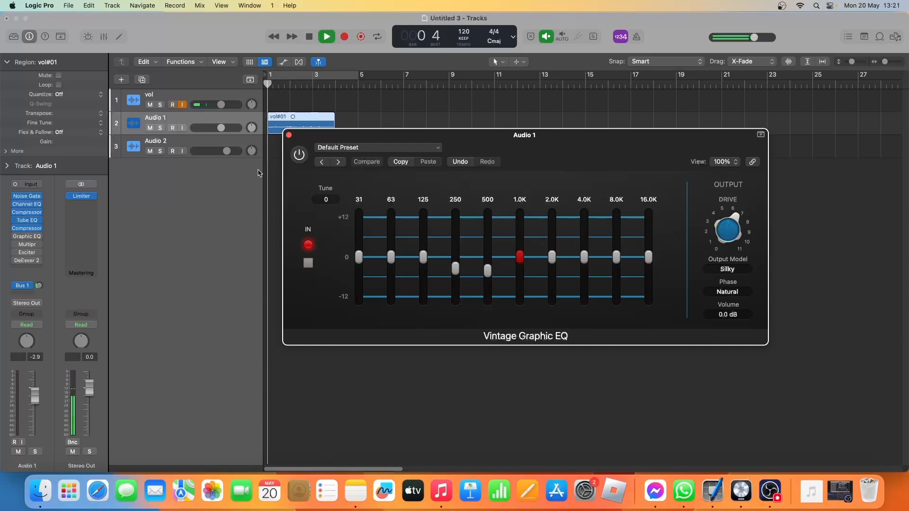
left_click(295, 160)
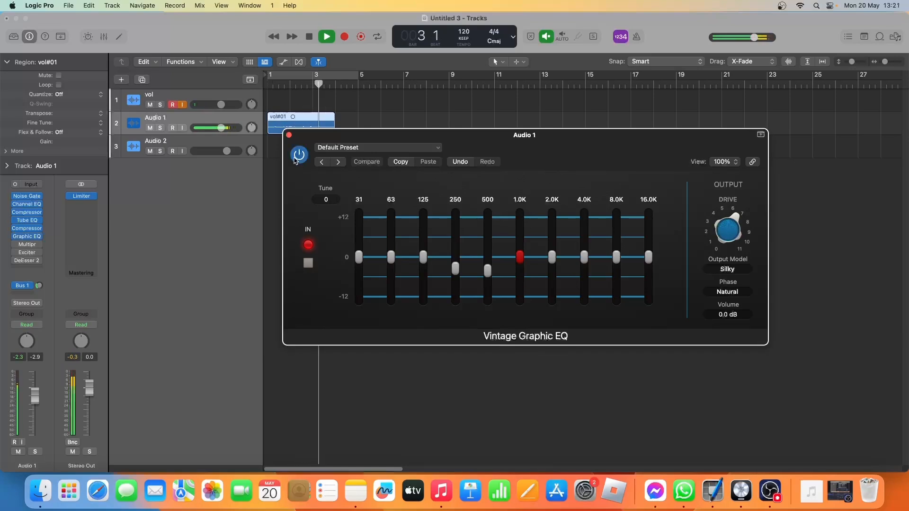
key("space")
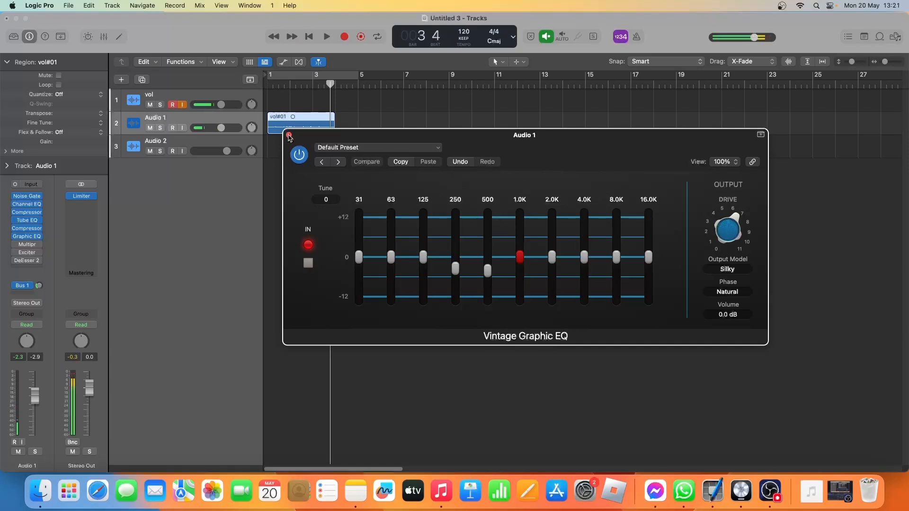
left_click(289, 136)
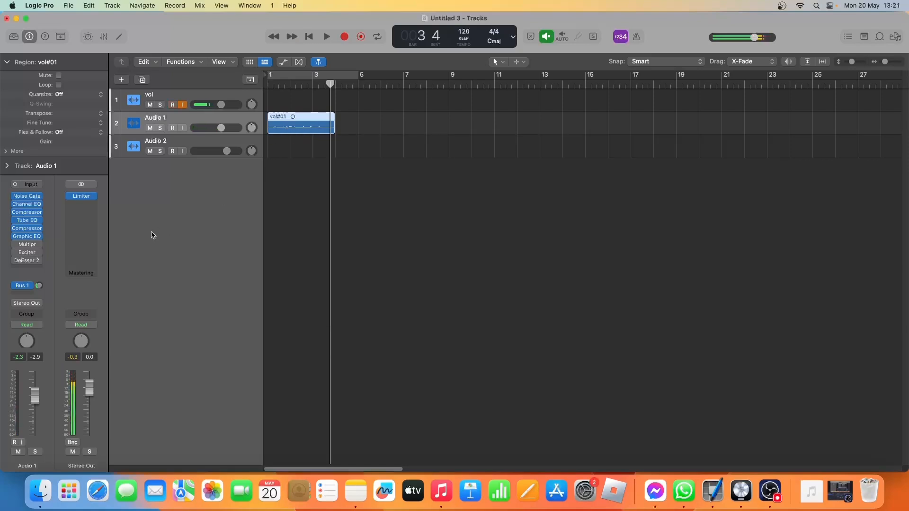
Enable the Multipressor on Audio 1, compare it bypassed and active during playback from the beginning, leaving it on, and close its settings.
mouse_move(15, 247)
left_click(23, 248)
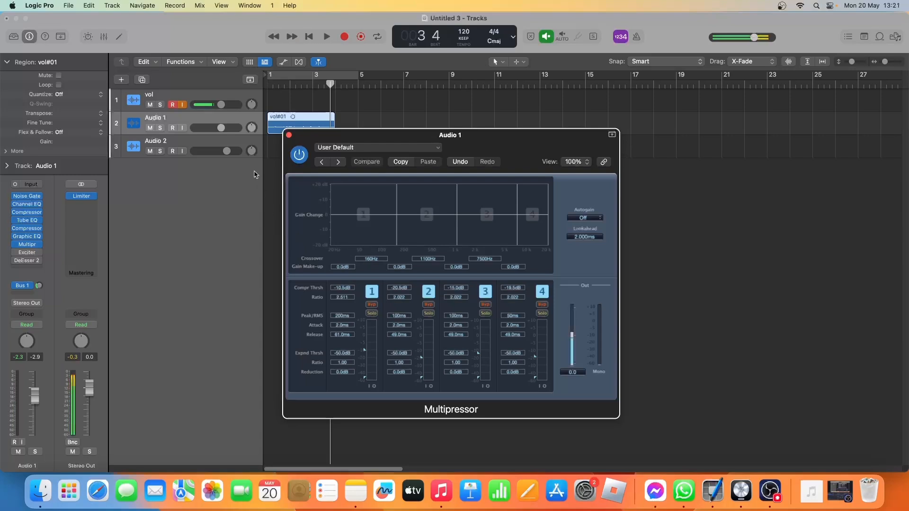
key("Return")
key("space")
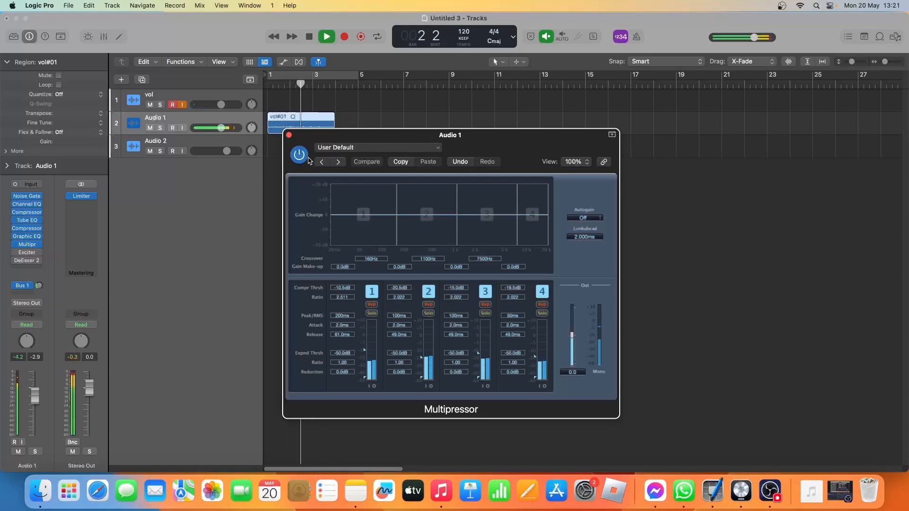
left_click(293, 159)
left_click(292, 159)
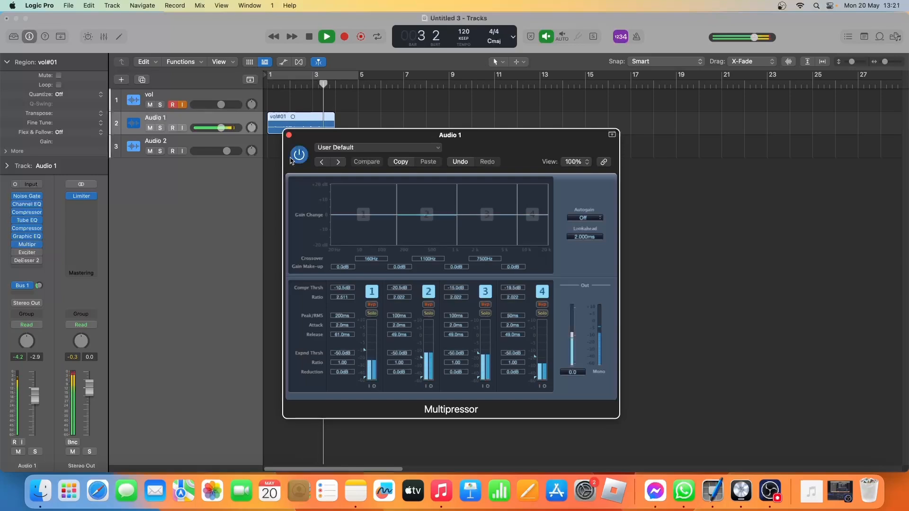
key("space")
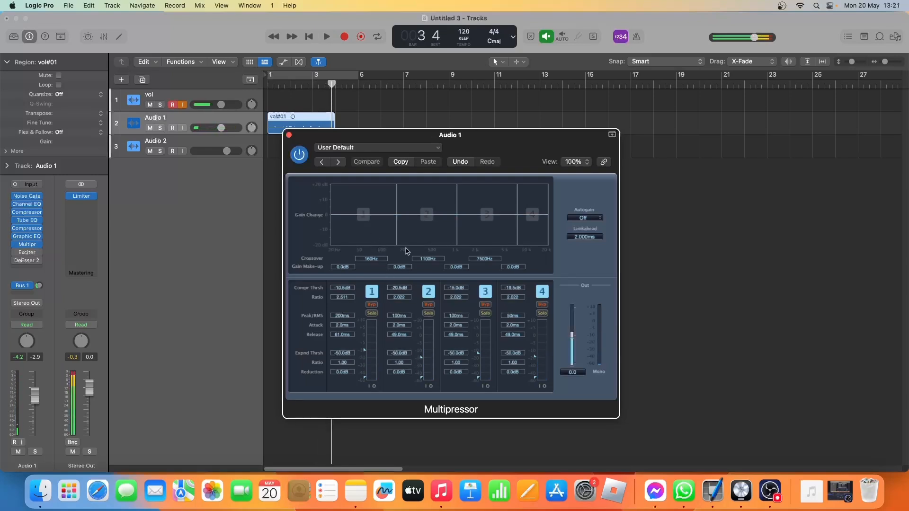
left_click(288, 136)
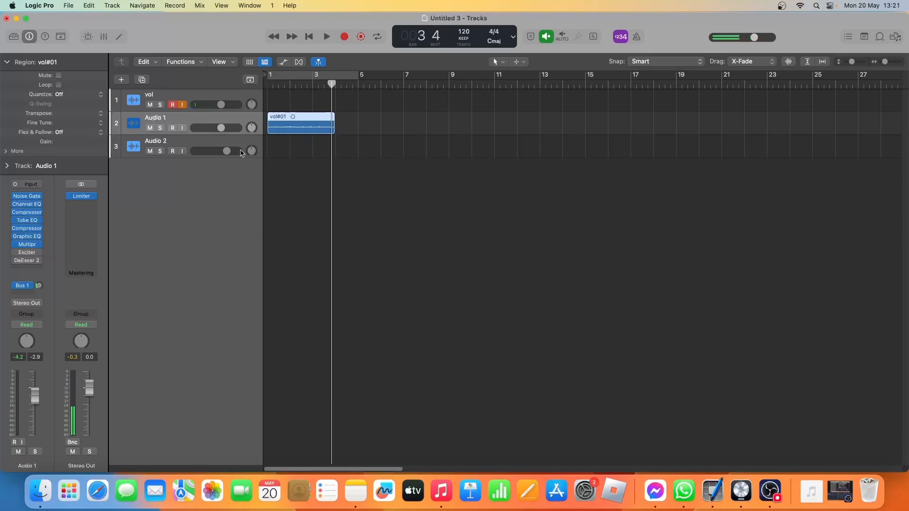
Open the Exciter on Audio 1, turn it on, and play the region through it.
left_click(25, 256)
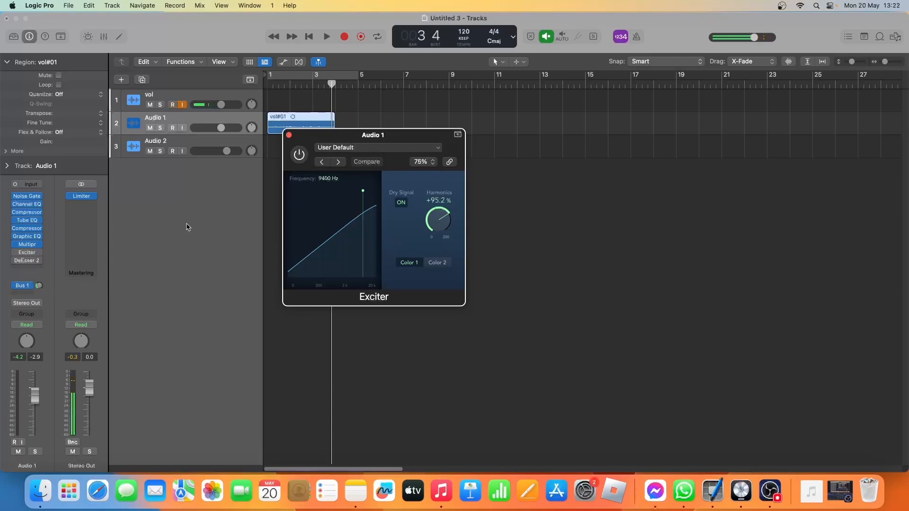
left_click(300, 156)
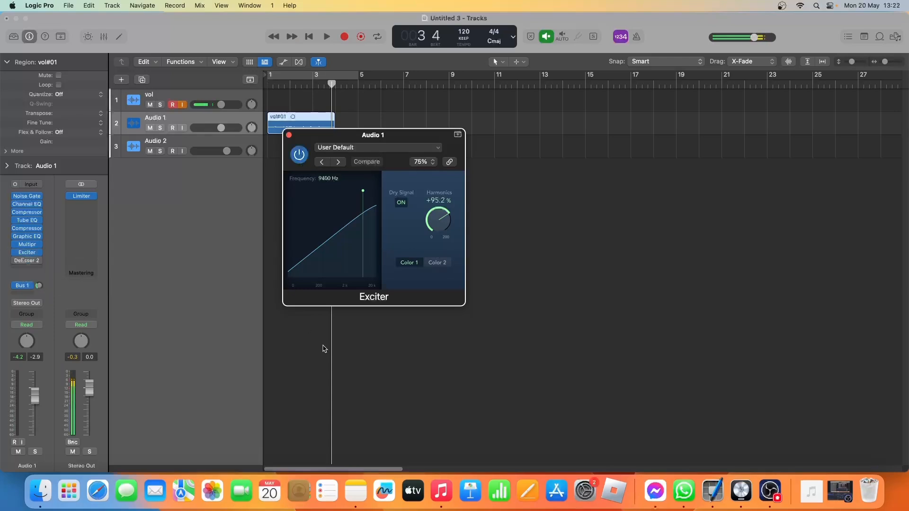
key("space")
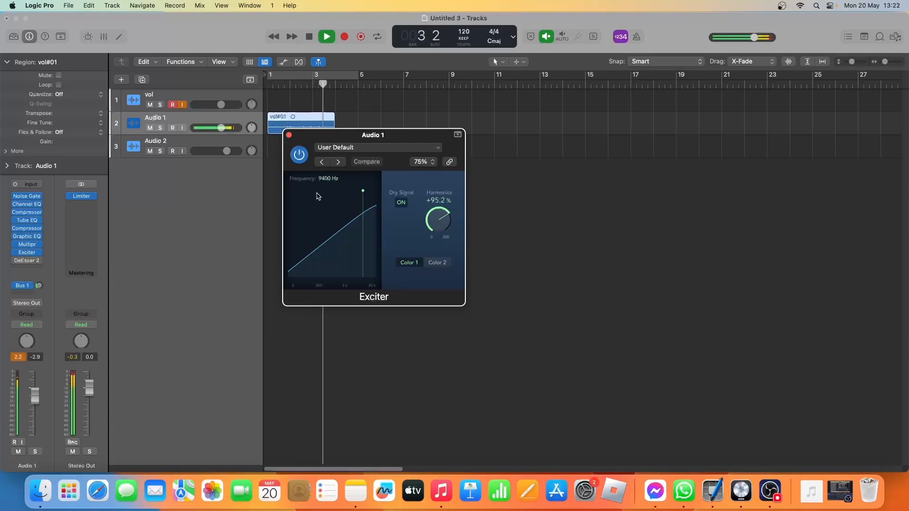
key("space")
Compare playback with the Exciter bypassed and active, leaving it on.
left_click(300, 154)
key("space")
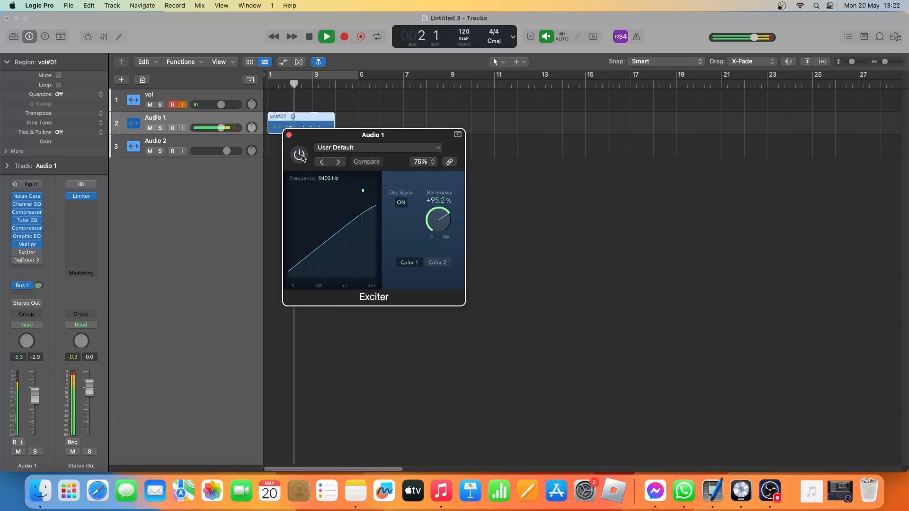
left_click(299, 154)
key("space")
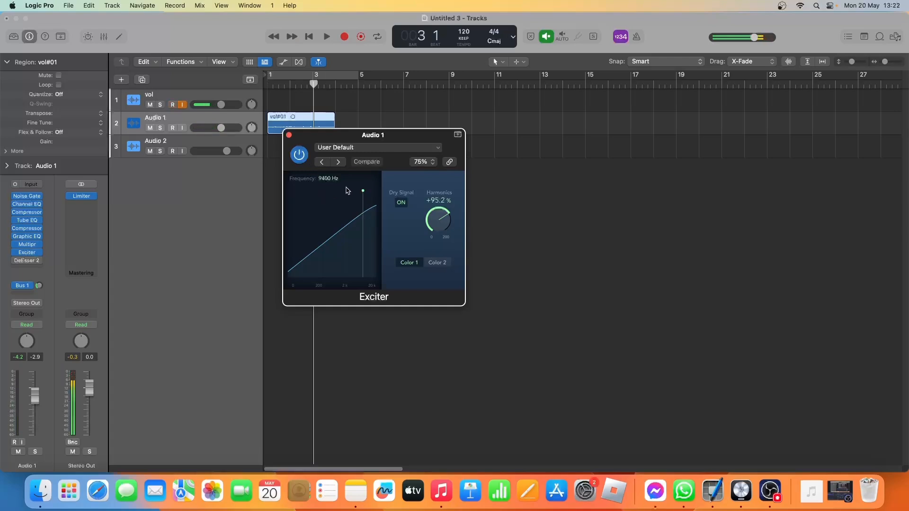
Replay the region while moving the Exciter's frequency handle, leave it at 9400 Hz, and close the settings.
key("space")
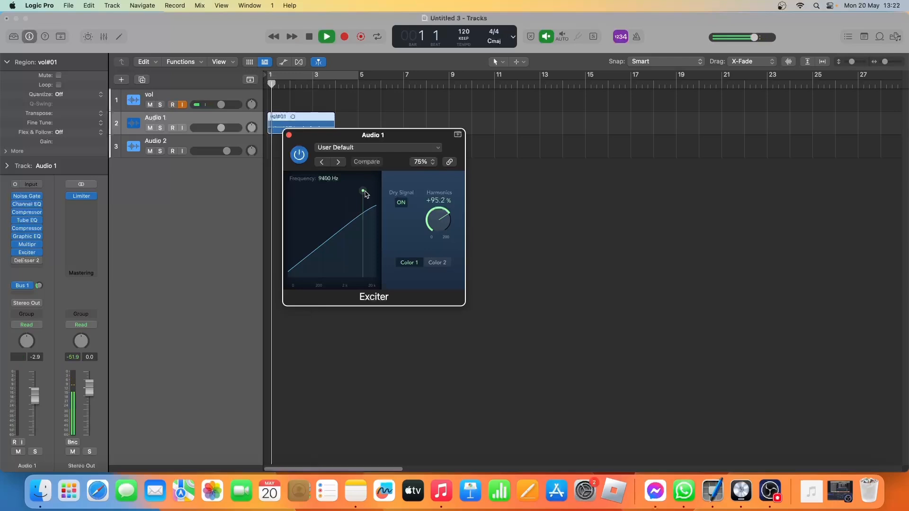
mouse_move(365, 192)
left_mouse_down()
mouse_move(335, 190)
mouse_move(363, 189)
left_mouse_up()
key("space")
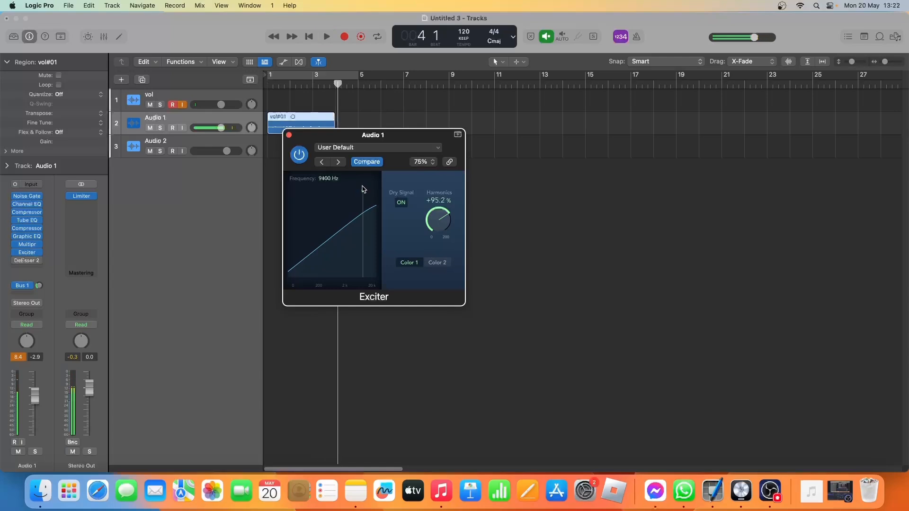
left_click(289, 135)
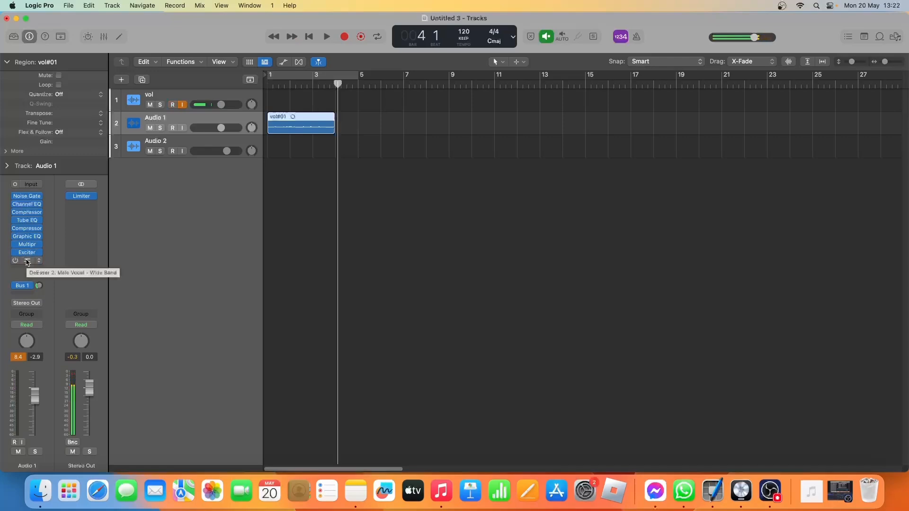
Turn on DeEsser 2 on Audio 1, play the region from the beginning through it, and close its settings.
left_click(27, 261)
left_click(298, 156)
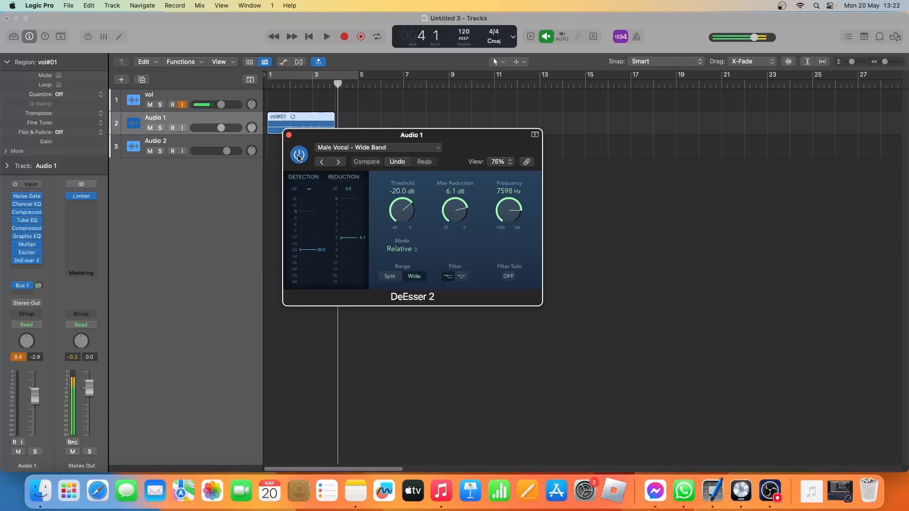
key("Return")
key("space")
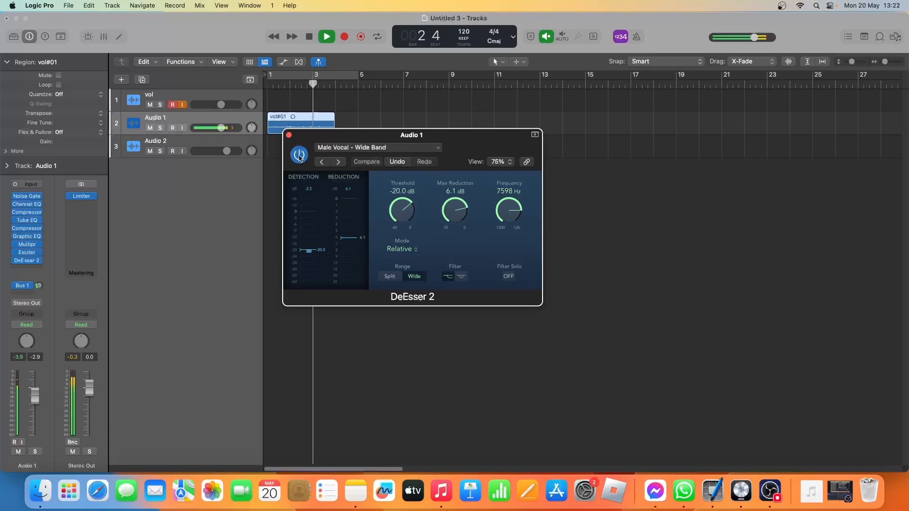
key("space")
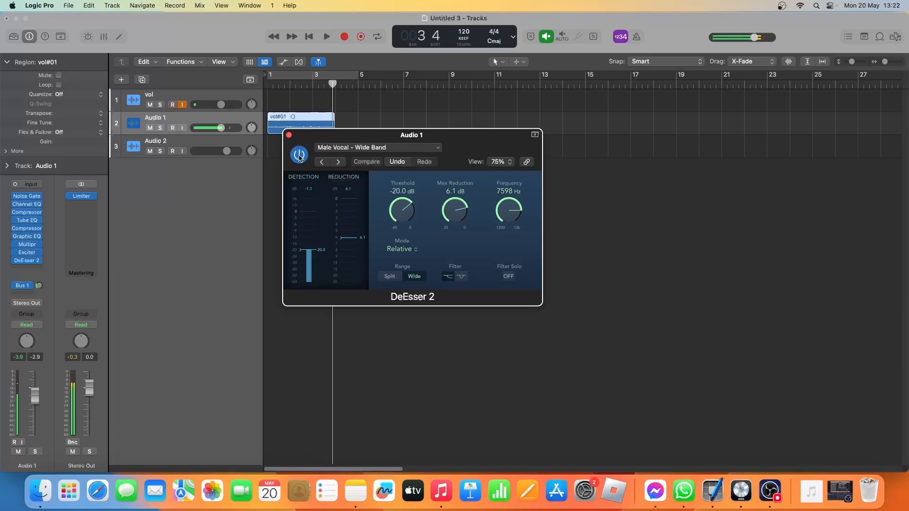
left_click(288, 135)
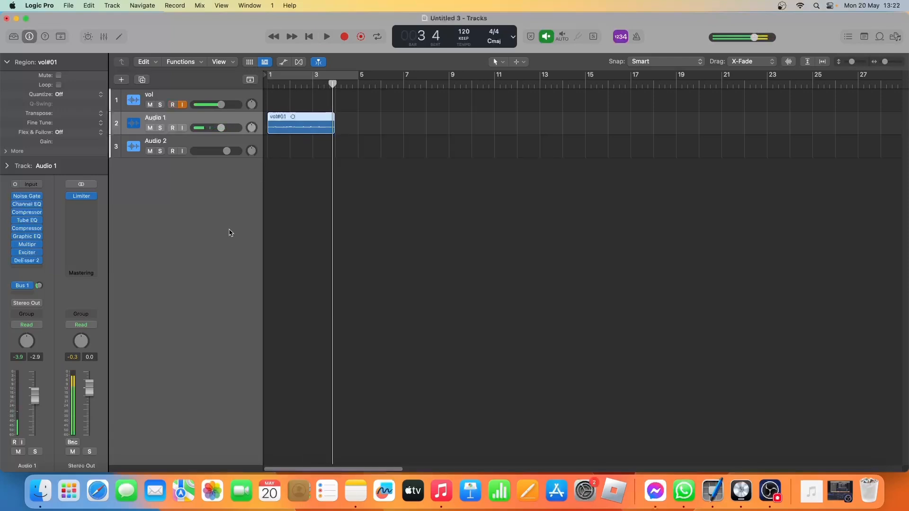
Show the Aux 1 channel fed by Audio 1's Bus 1 send and examine its Compressor settings.
mouse_move(29, 290)
left_click(26, 288)
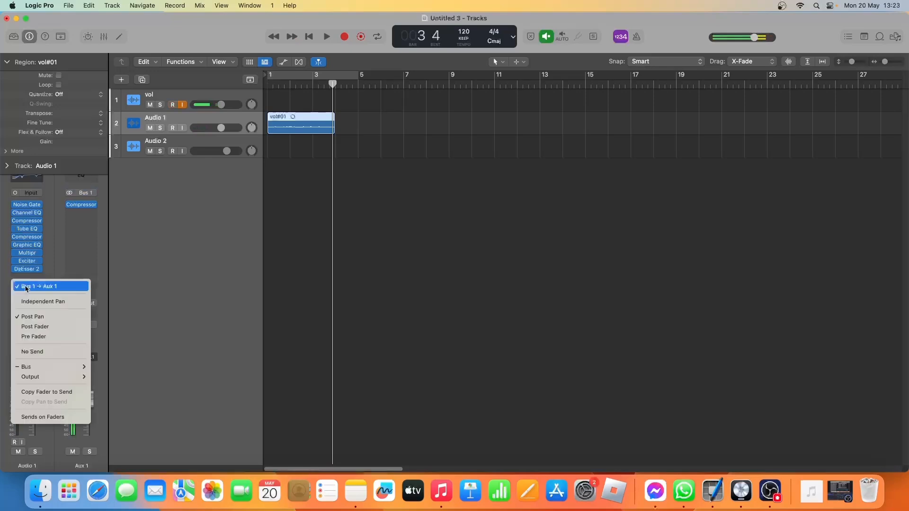
left_click(26, 287)
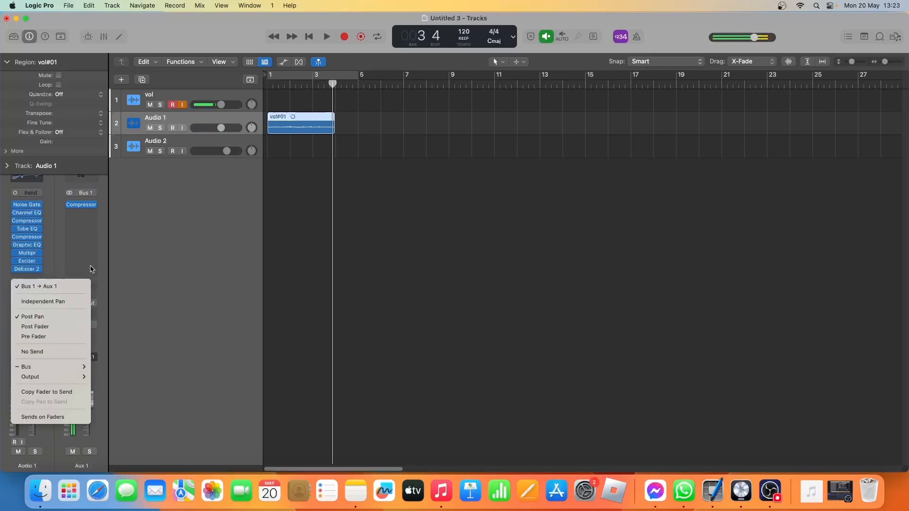
left_click(81, 207)
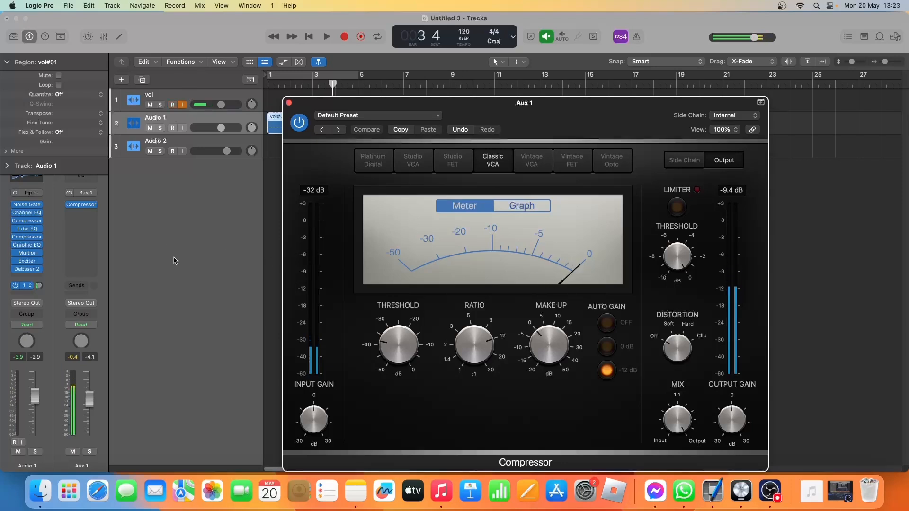
Compare playback with Audio 1's Bus 1 send off and on, leaving it on, and close the Aux 1 Compressor.
left_click(18, 286)
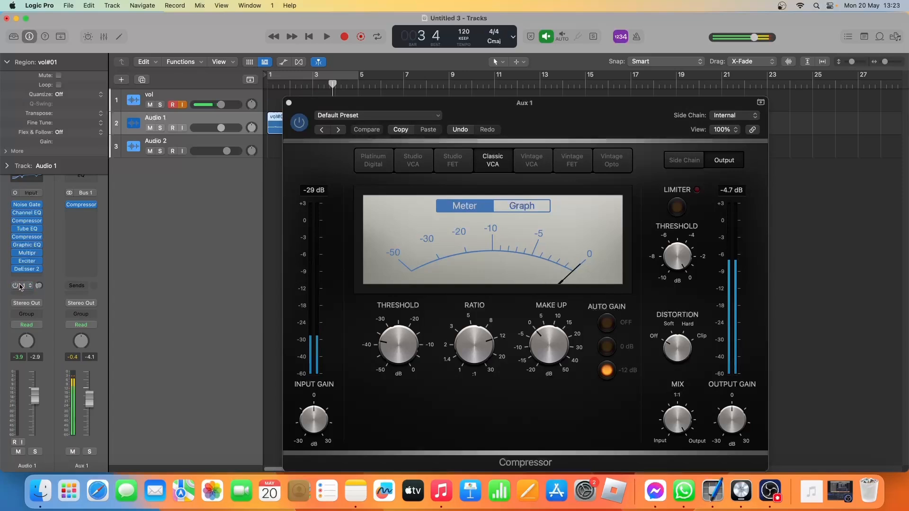
key("space")
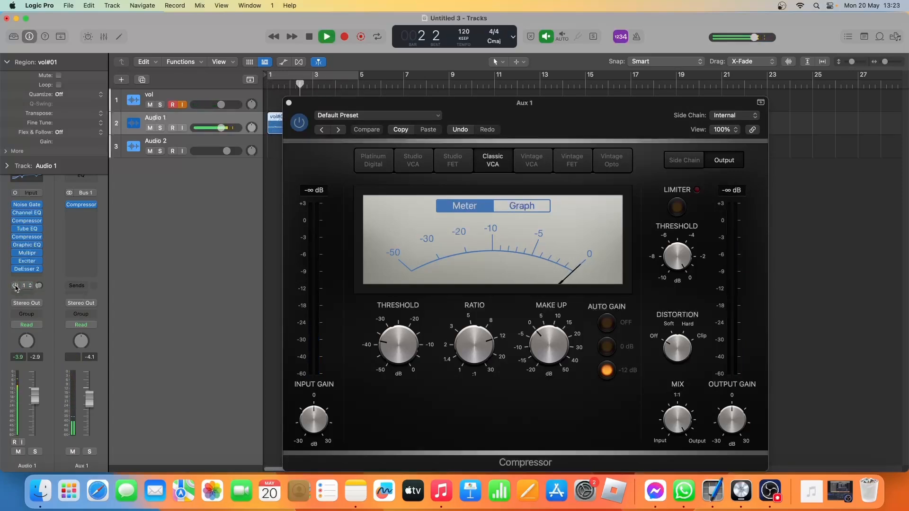
key("space")
left_click(16, 287)
key("space")
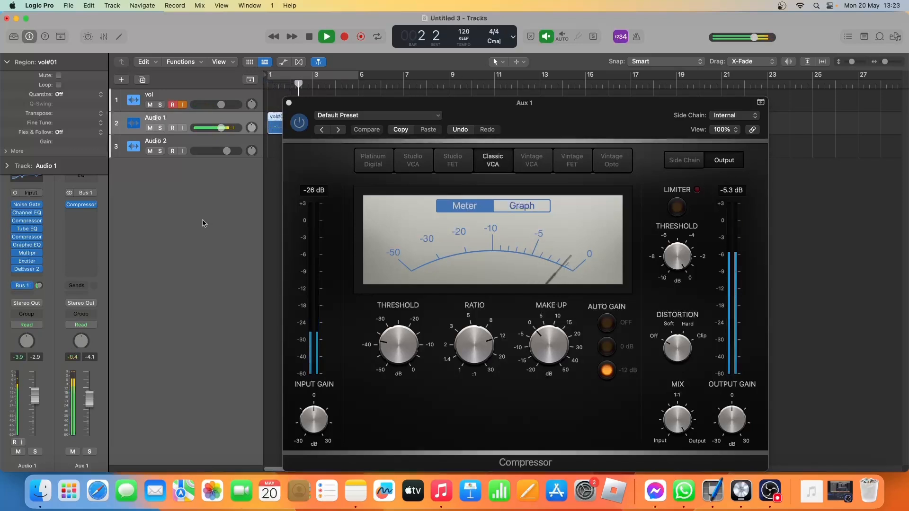
key("space")
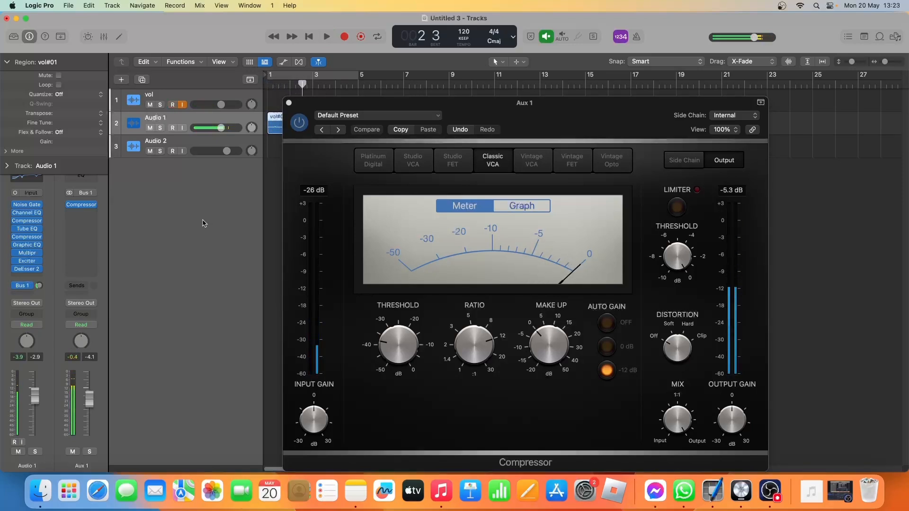
left_click(289, 103)
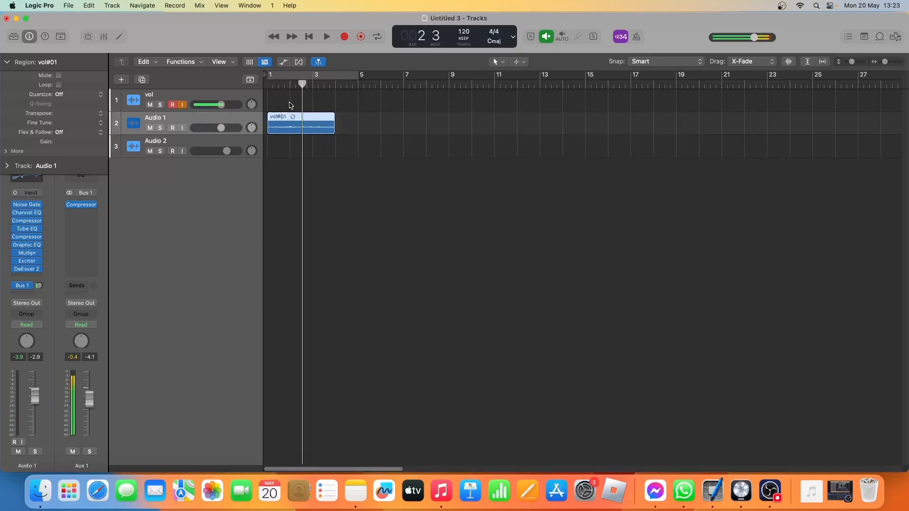
Insert a mono Compressor in the empty effect slot below DeEsser 2 on Audio 1.
left_click(27, 278)
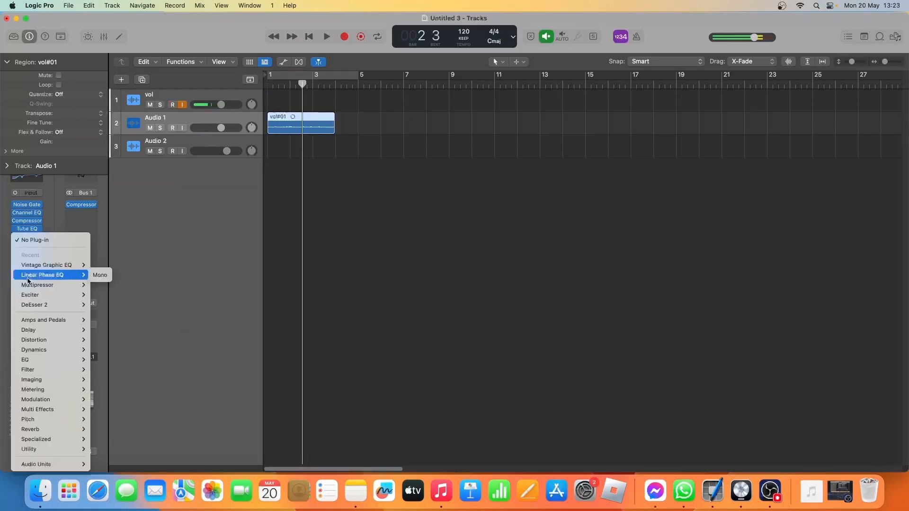
mouse_move(27, 284)
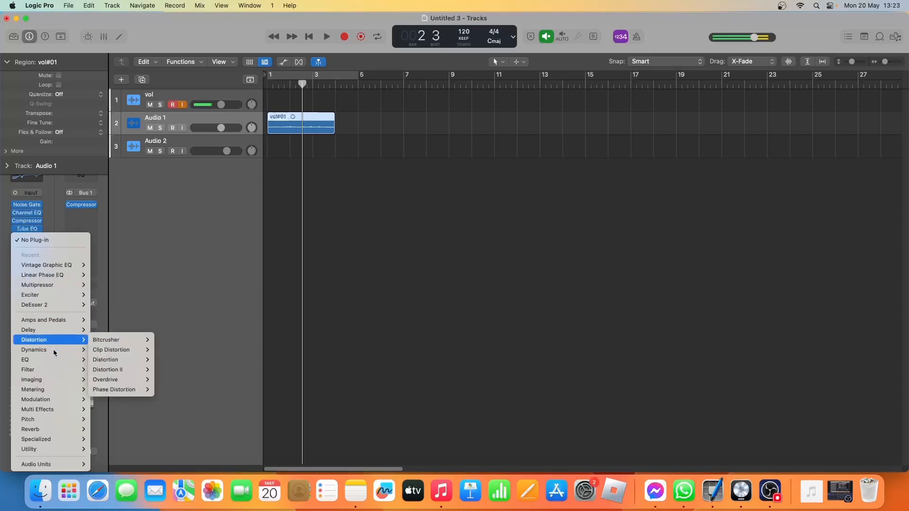
mouse_move(65, 353)
mouse_move(118, 360)
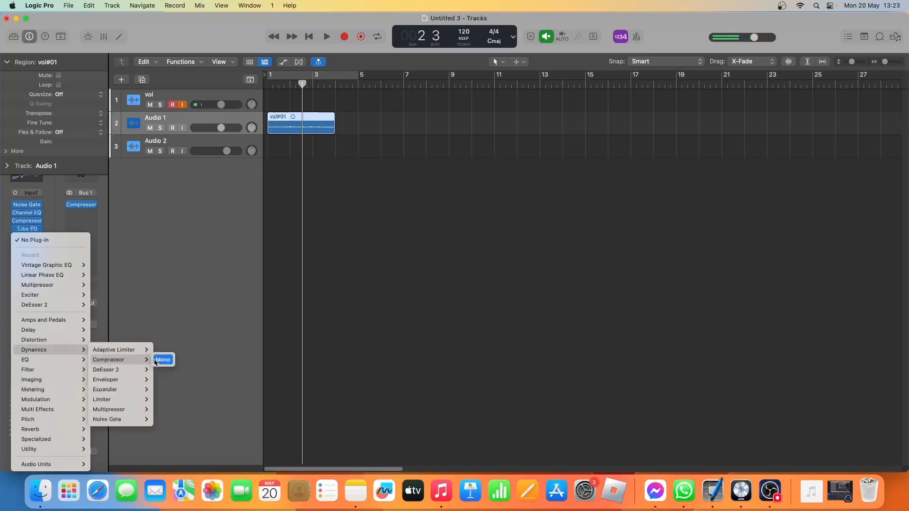
left_click(155, 363)
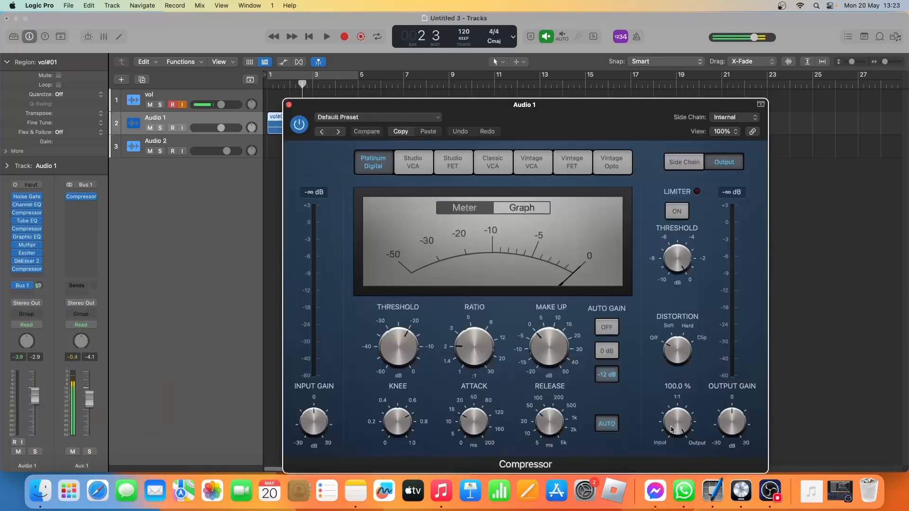
Set the new Audio 1 Compressor to the Classic VCA model, review its Mix control, and close its settings.
left_click(488, 165)
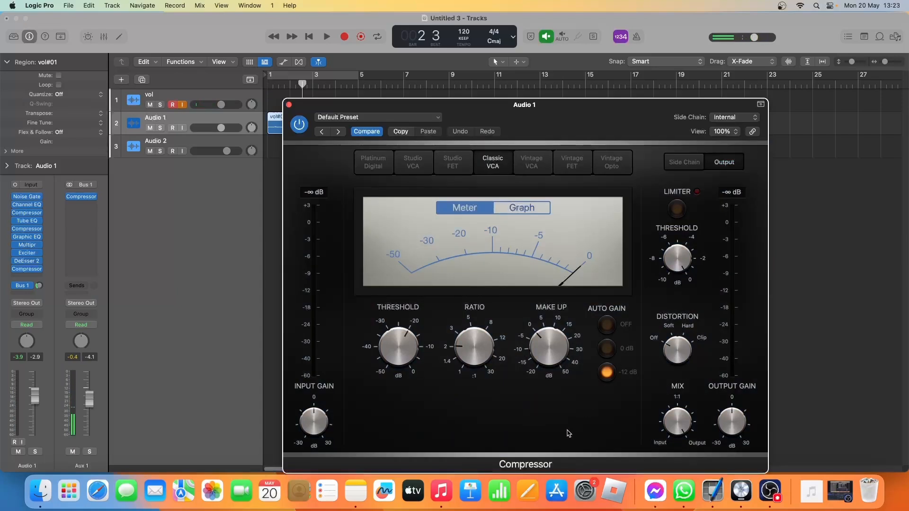
mouse_move(679, 425)
left_click(288, 105)
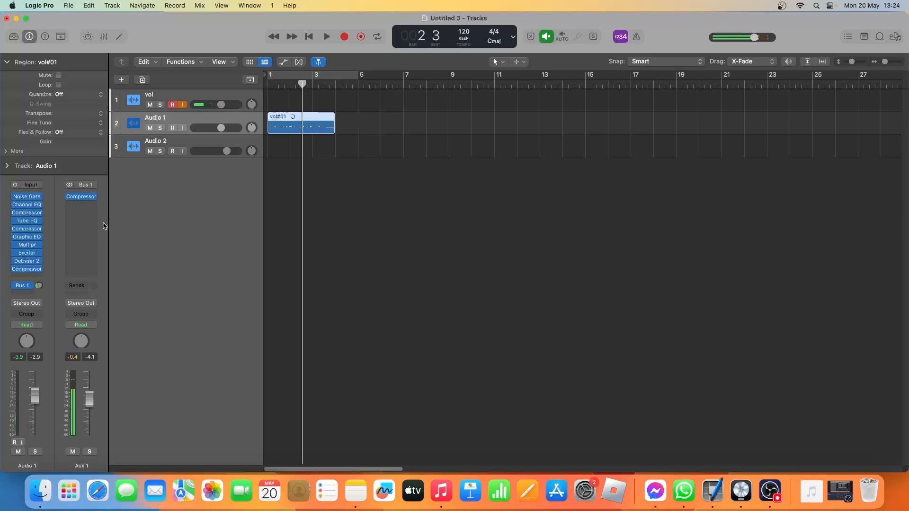
Bounce the Audio 1 vocal region in place onto a new track and enlarge both tracks' heights to compare waveforms.
left_click(273, 86)
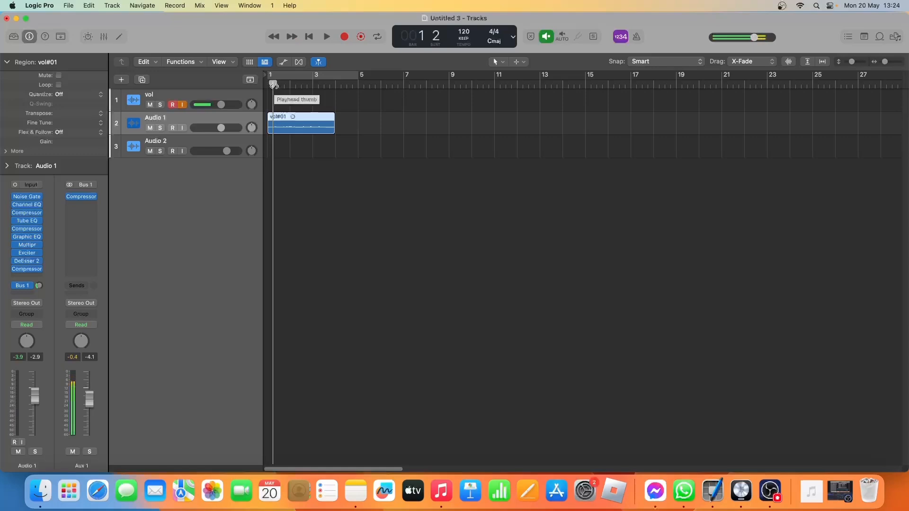
key("ctrl+b")
key("Return")
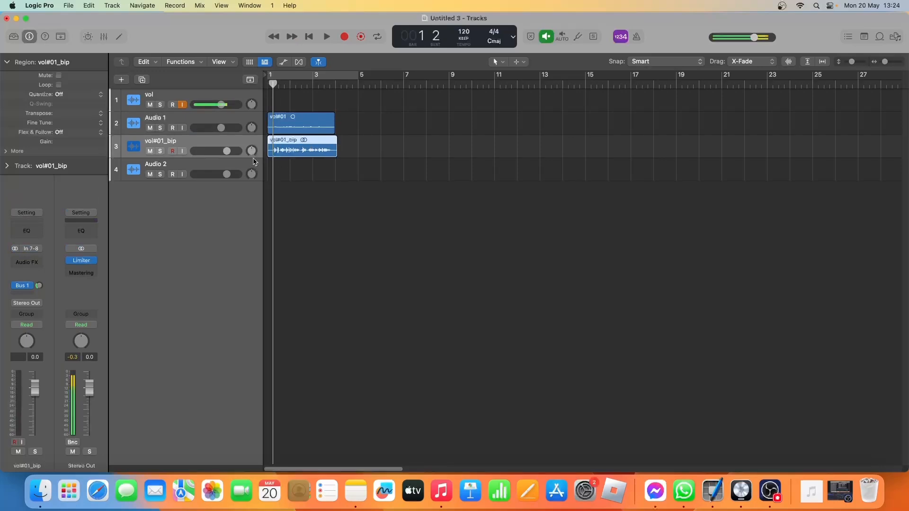
left_click_drag(254, 158, 253, 194)
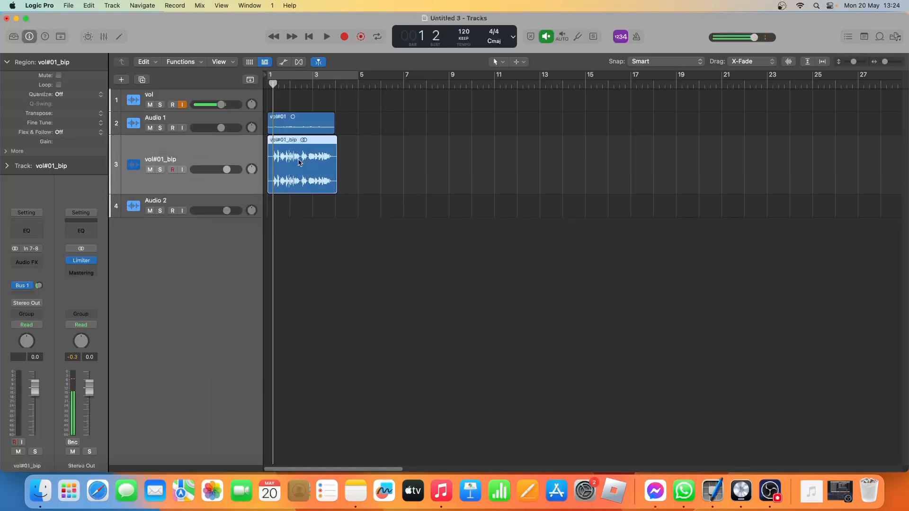
mouse_move(255, 134)
left_mouse_down()
mouse_move(253, 190)
mouse_move(253, 152)
left_mouse_up()
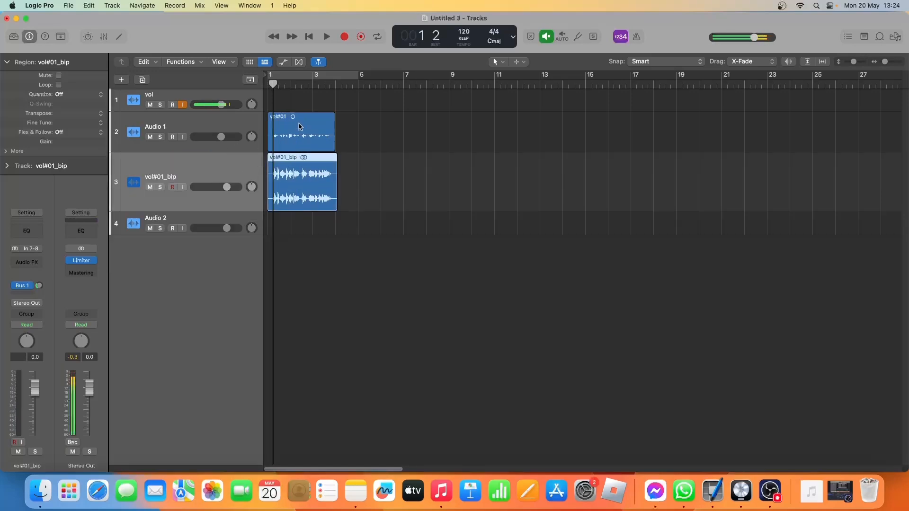
Delete the original vol#01 region from the Audio 1 track.
left_click(292, 145)
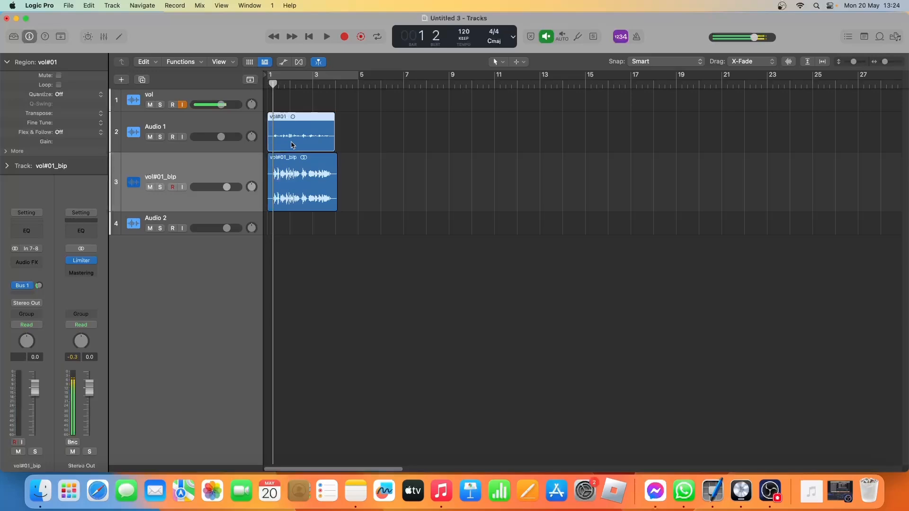
key("Delete")
key("Return")
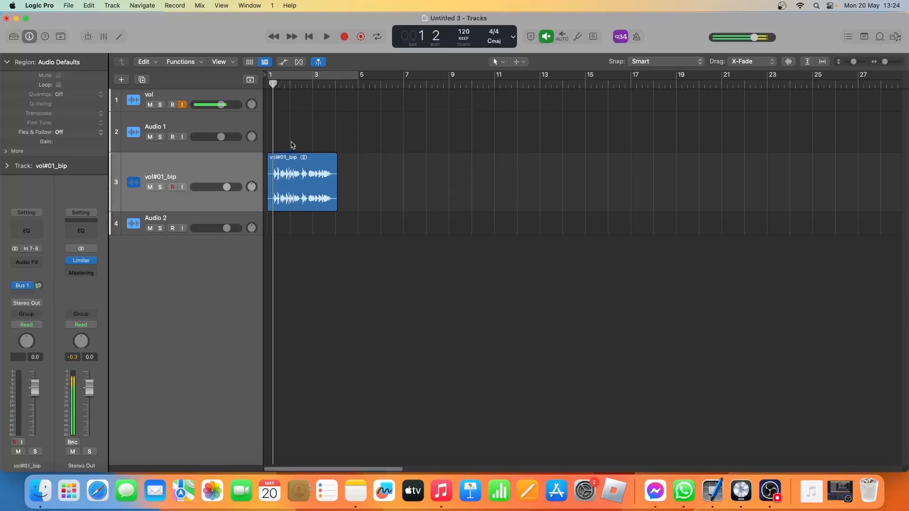
Play the bounced vocal up to bar 2, beat 2 and split its region at the playhead.
left_click(216, 169)
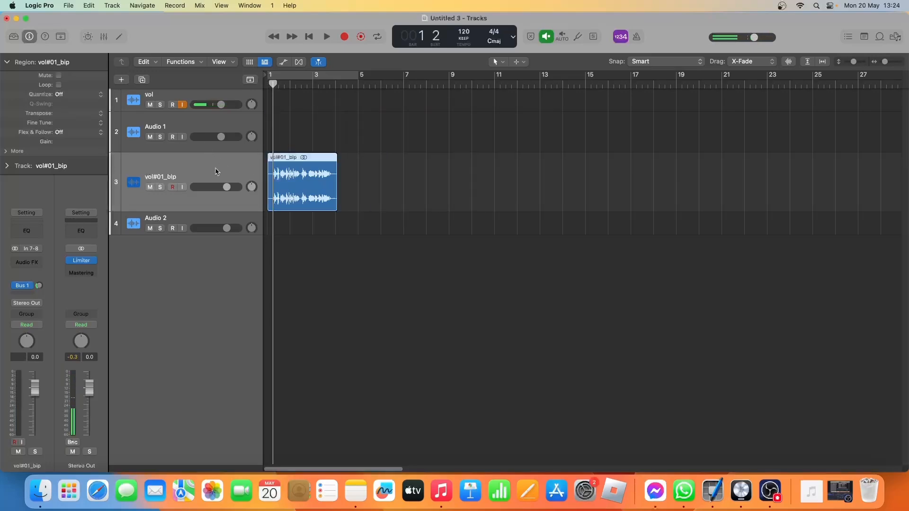
key("space")
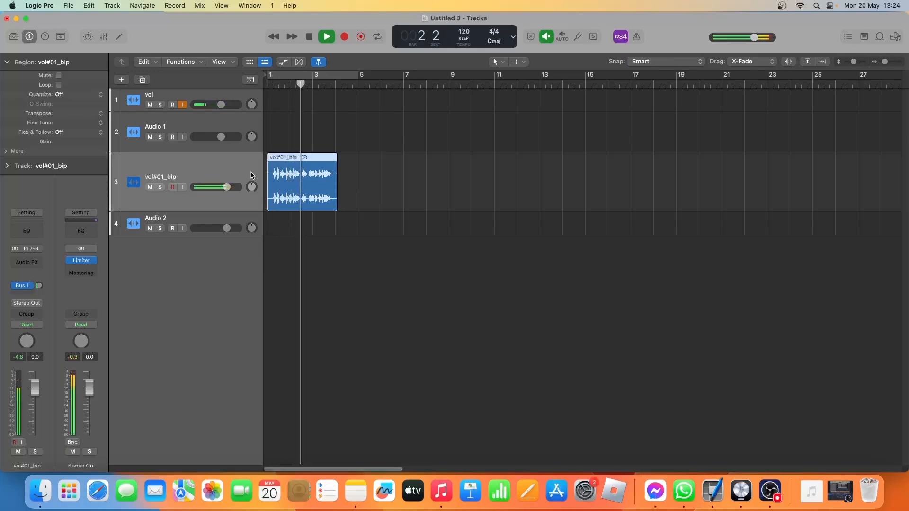
key("space")
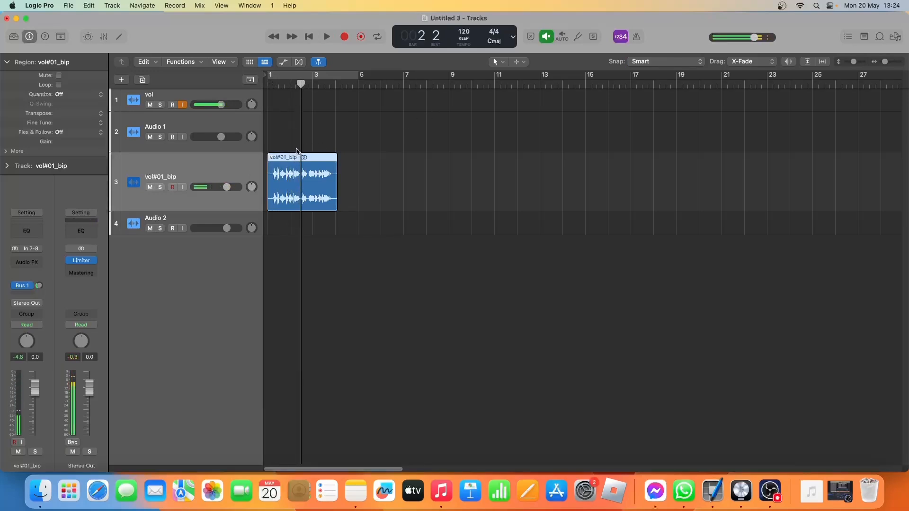
right_click(301, 166)
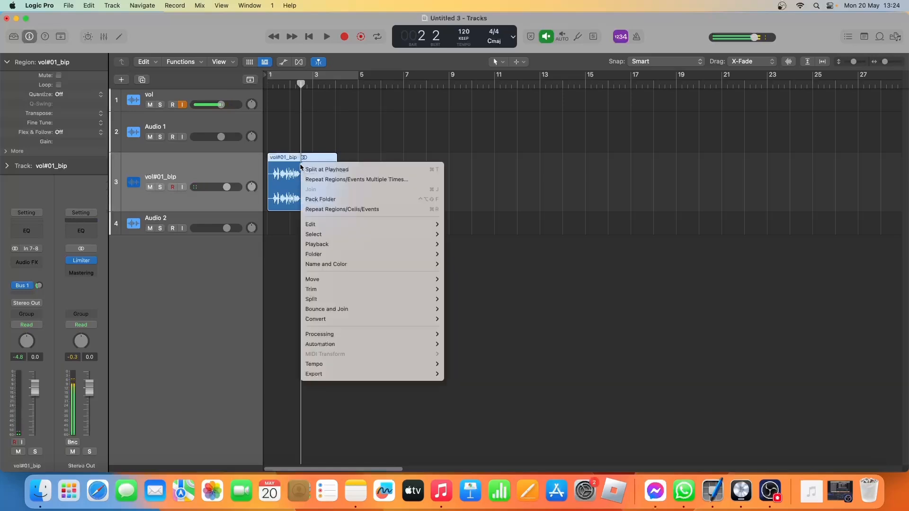
left_click(308, 169)
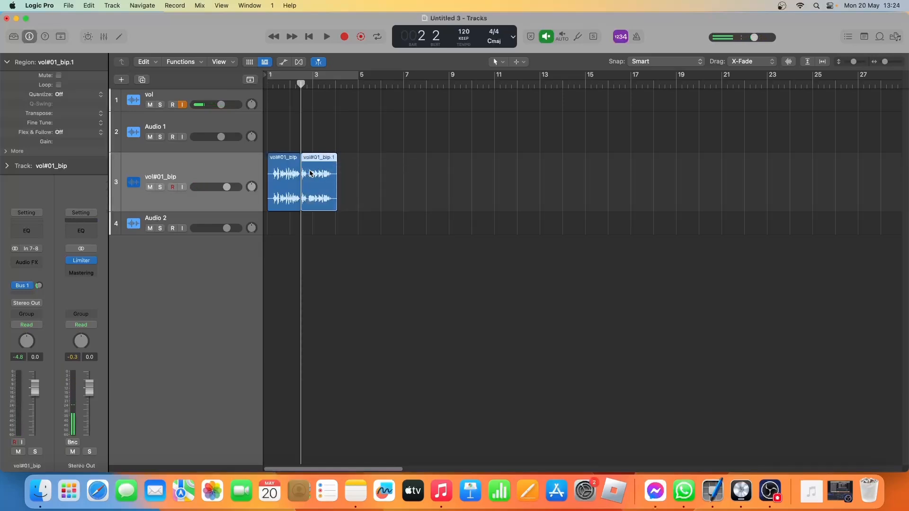
Create a new Input 1 audio track below vol#01_bip and move the second half of the split vocal onto it.
left_click(219, 219)
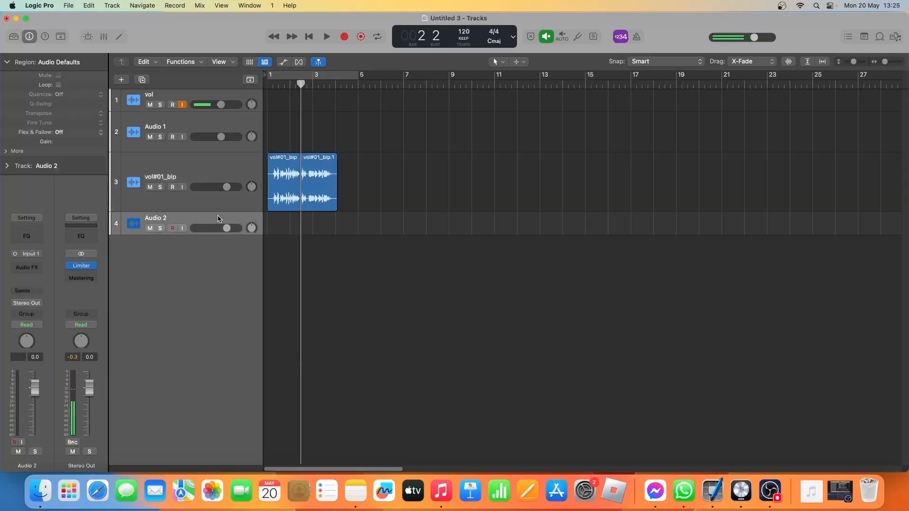
left_click(218, 204)
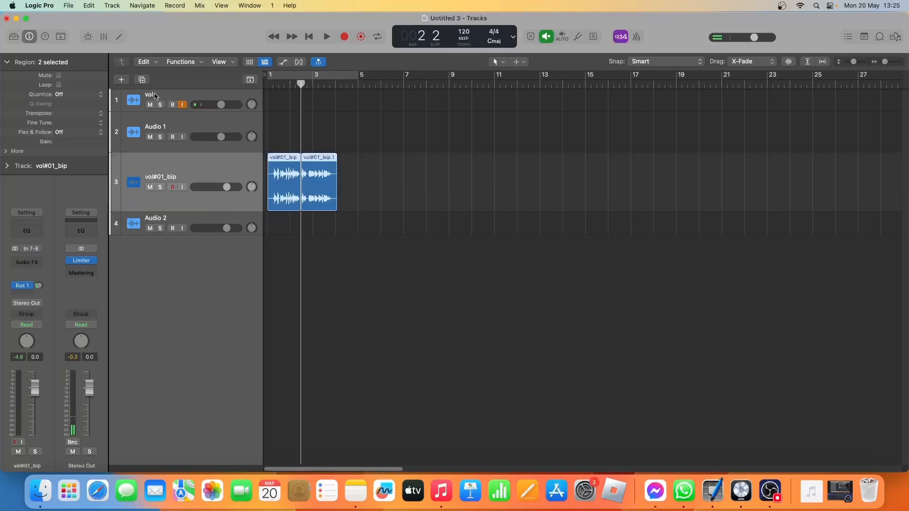
left_click(121, 79)
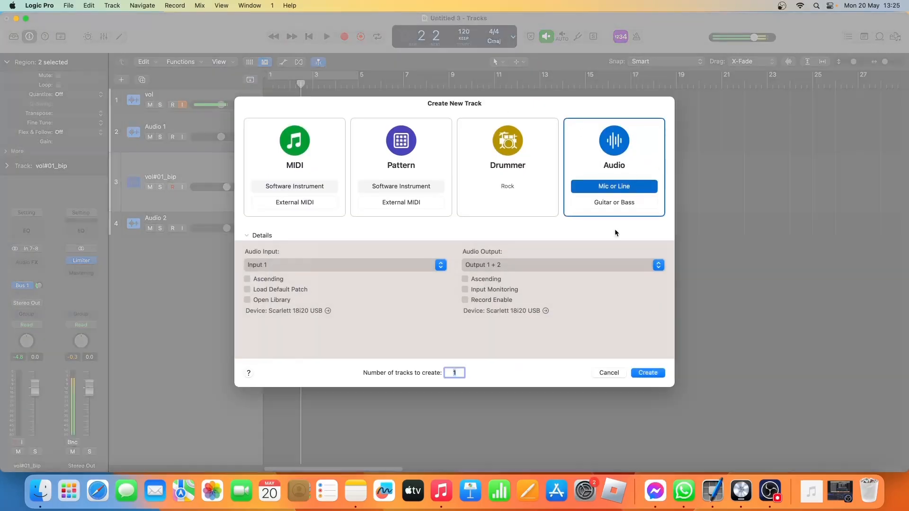
left_click(648, 372)
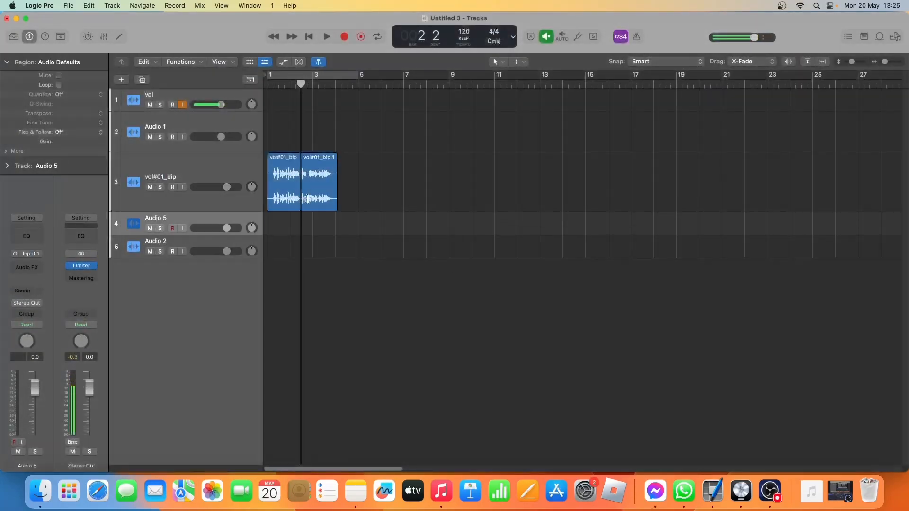
left_click(321, 204)
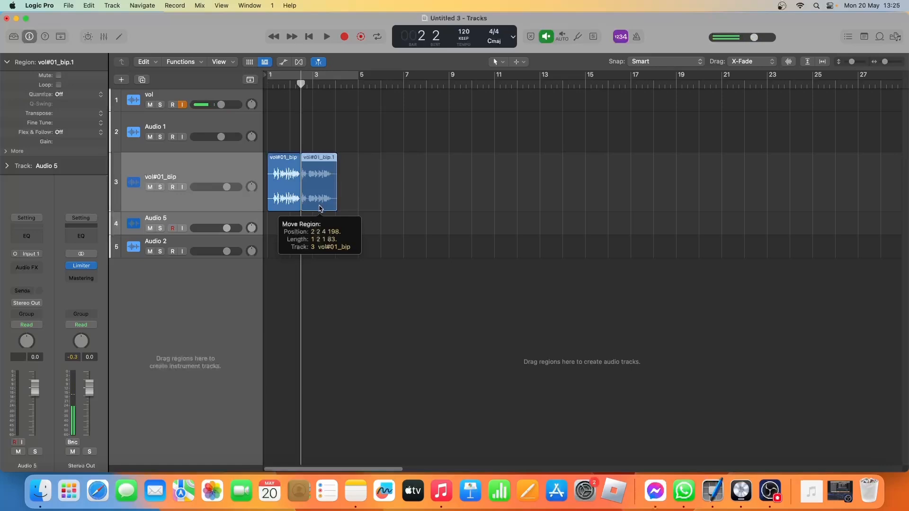
left_click_drag(319, 214, 319, 227)
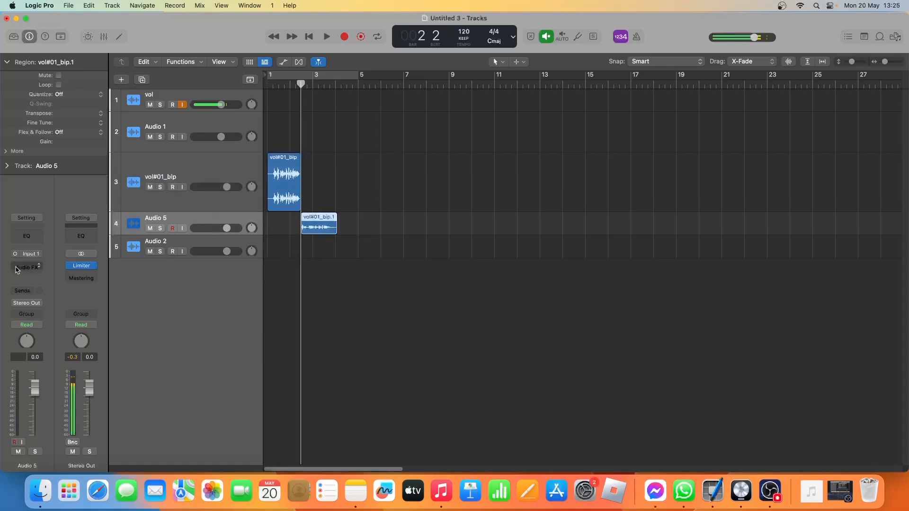
Insert Microphaser and Channel EQ on Audio 5, setting the EQ to -22.2 dB at 119 Hz and +9.7 dB at 3600 Hz.
left_click(26, 267)
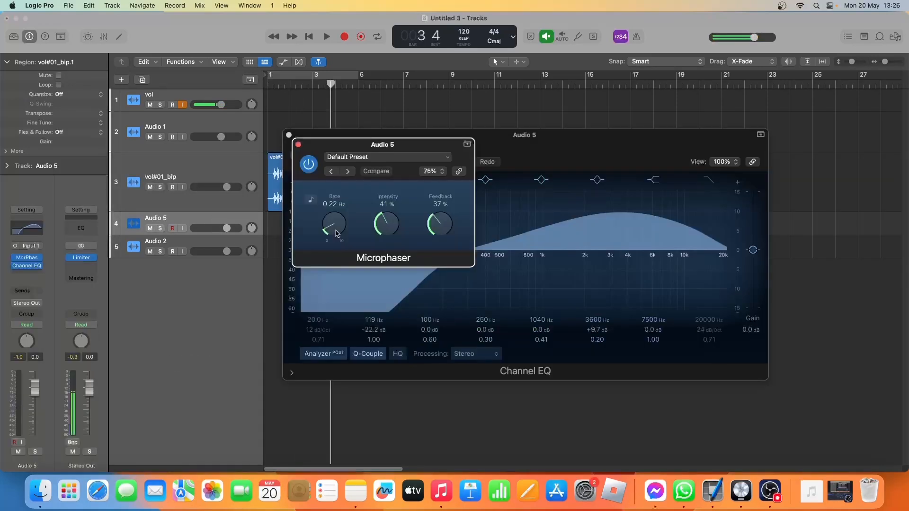
key("space")
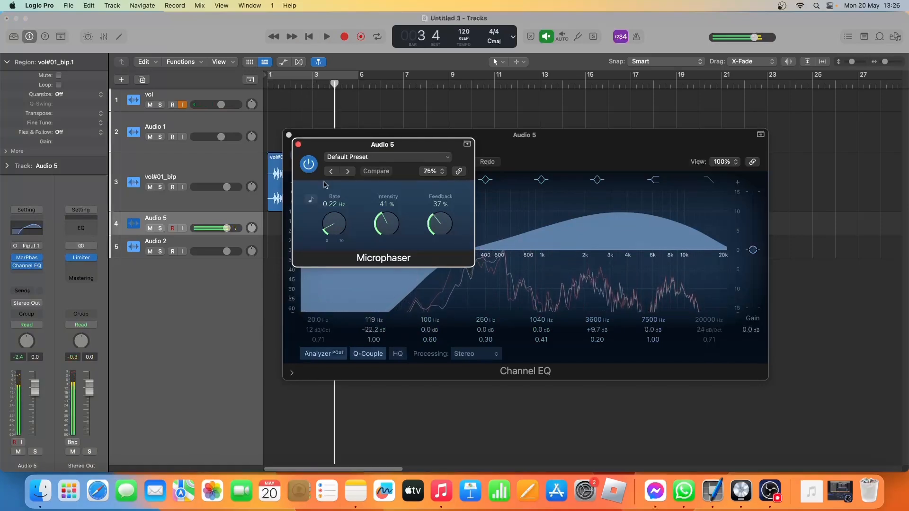
key("space")
left_click(299, 144)
left_click(289, 135)
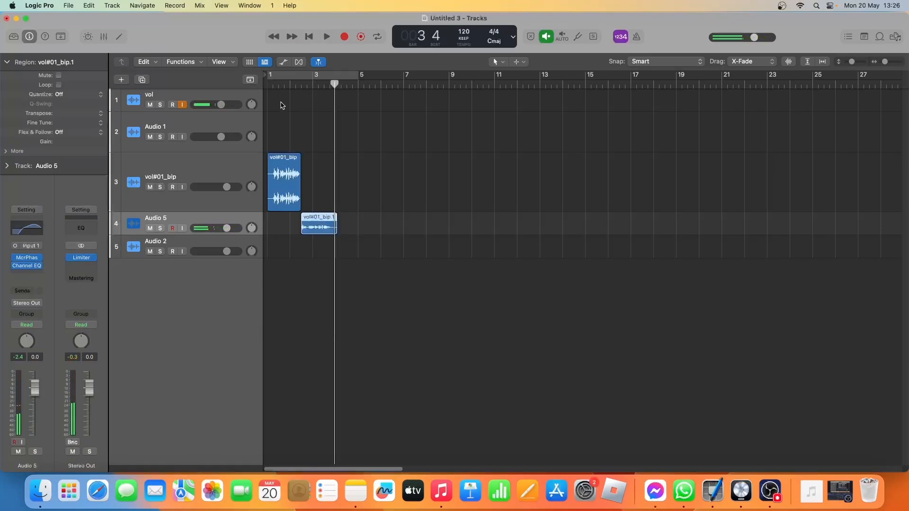
Play both vocal parts from the start to compare the plain first half with the effected second half.
left_click(273, 84)
key("space")
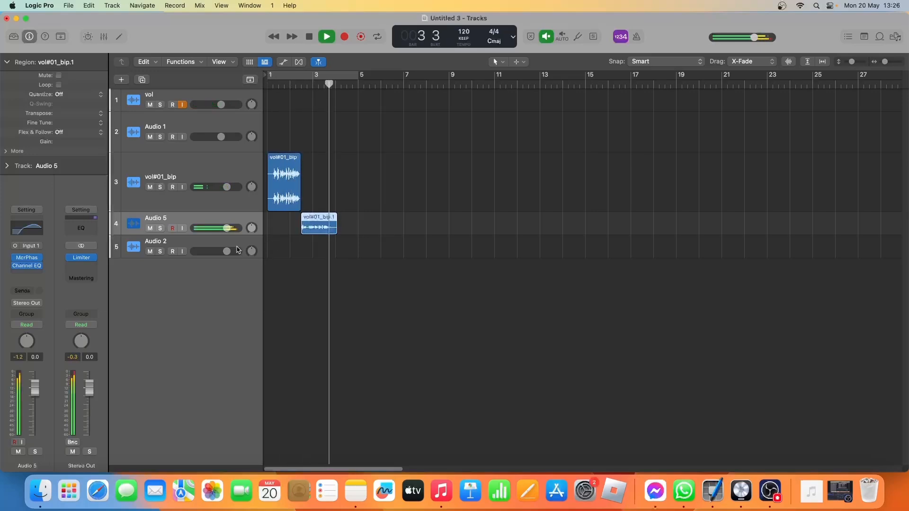
key("space")
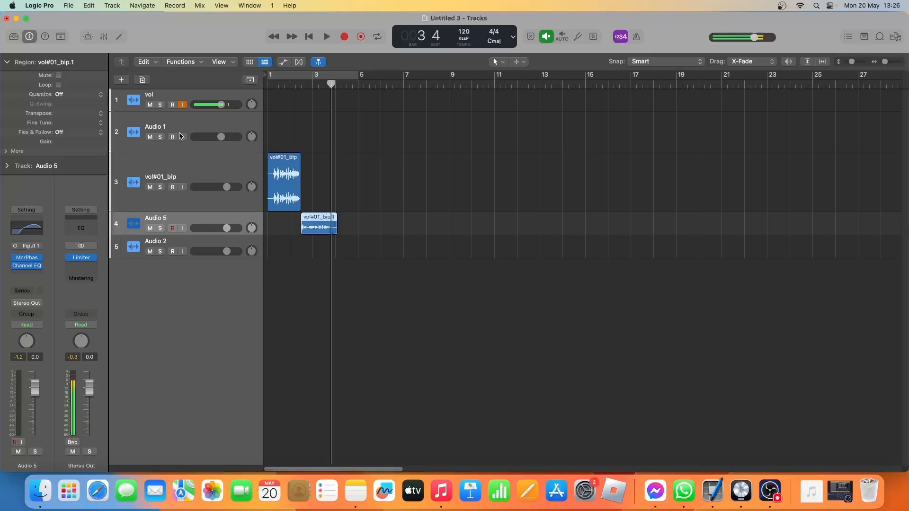
Duplicate the Audio 1 track together with its full effects chain.
left_click(199, 129)
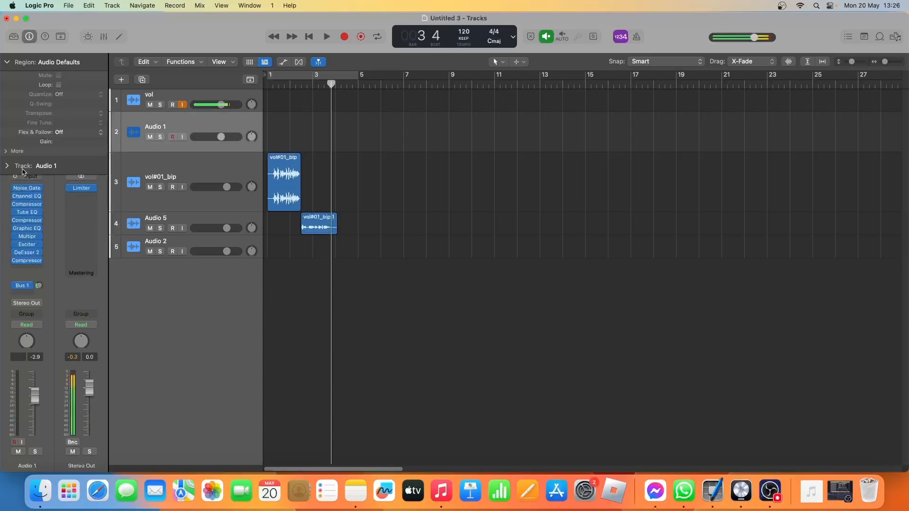
left_click(142, 79)
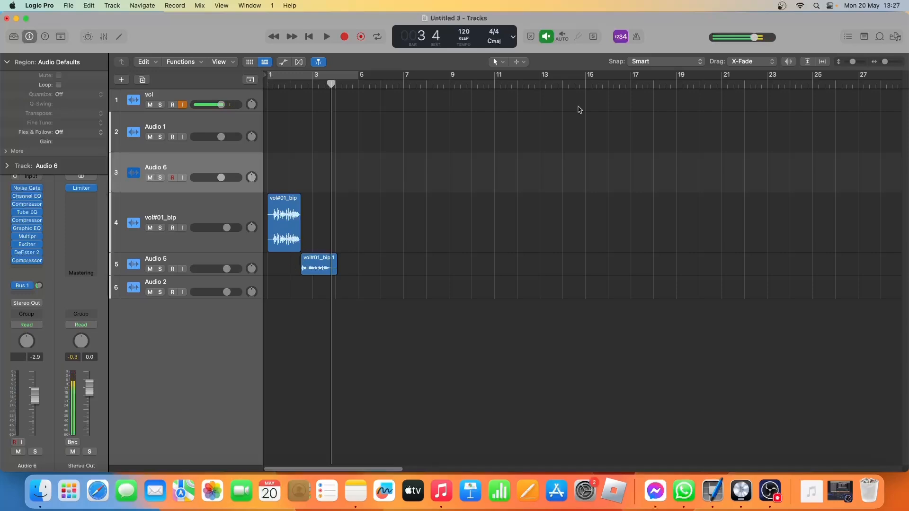
Play the vocal and shift the Audio 5 region right so it starts at about bar 2, beat 4.
left_click_drag(885, 62, 887, 62)
key("Return")
key("space")
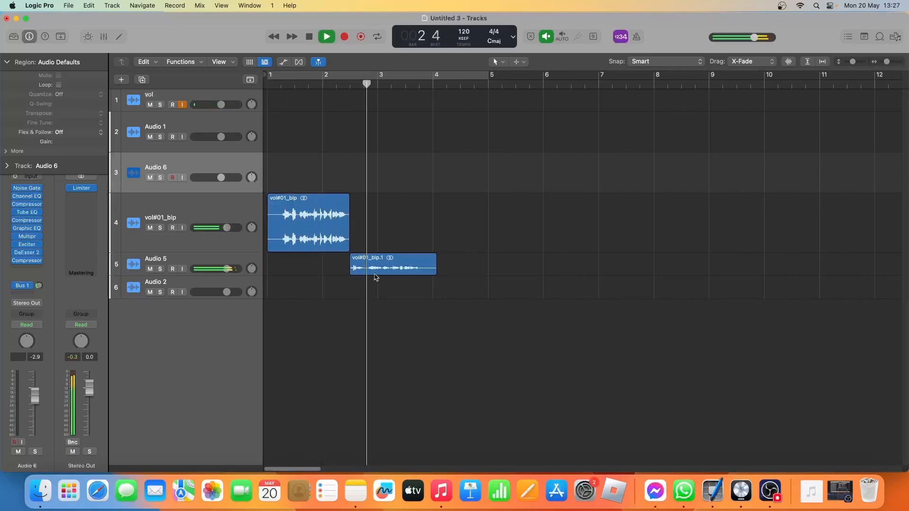
key("space")
left_click_drag(369, 271, 386, 270)
left_click_drag(853, 62, 850, 69)
left_click(367, 83)
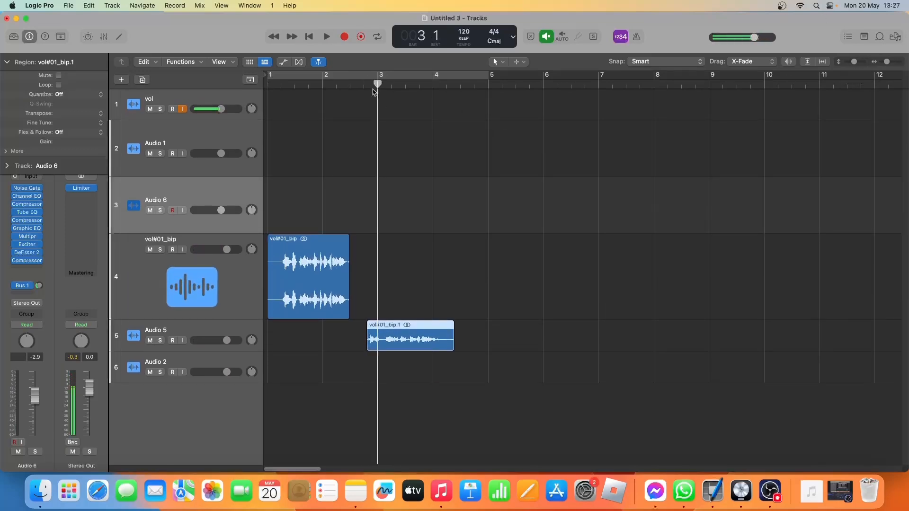
Audition the opening of the Audio 5 region and trim the silence from its start.
left_click(367, 83)
key("space")
key("space")
left_click(368, 83)
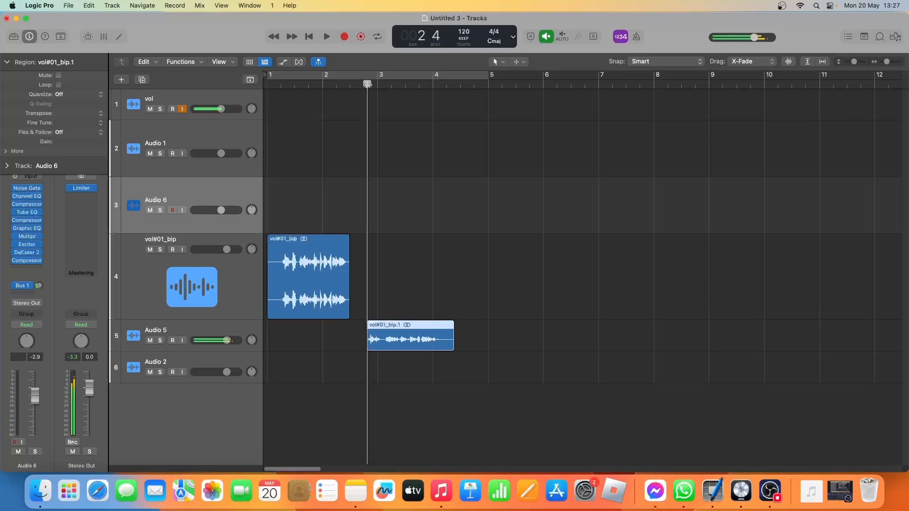
key("space")
key("space")
left_click_drag(889, 65, 893, 65)
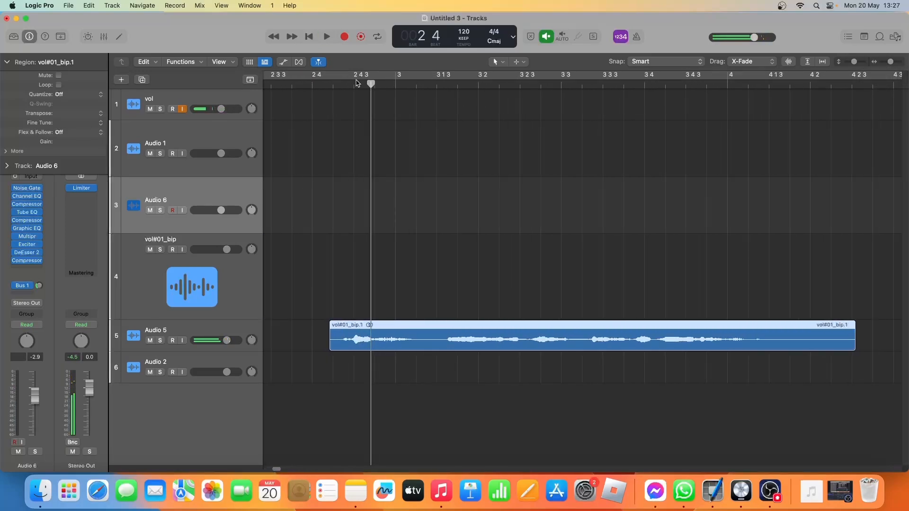
left_click_drag(371, 84, 361, 84)
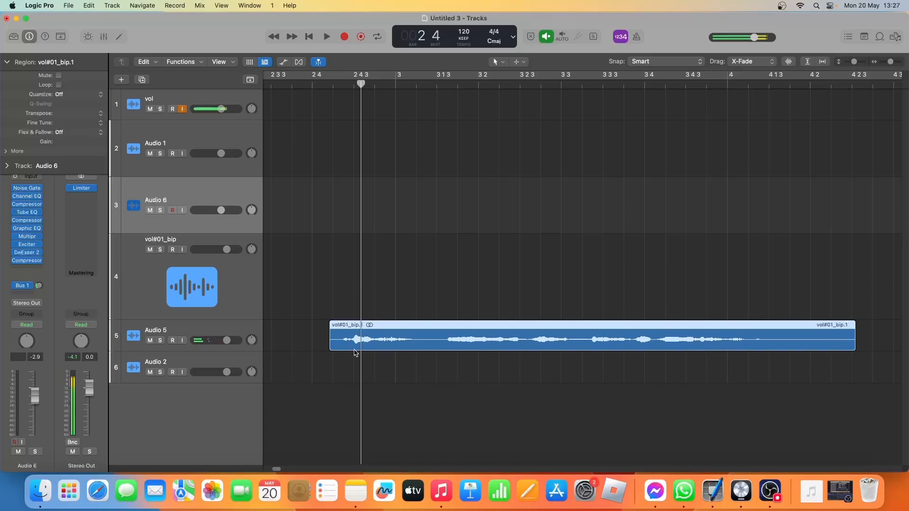
left_click_drag(331, 343, 346, 344)
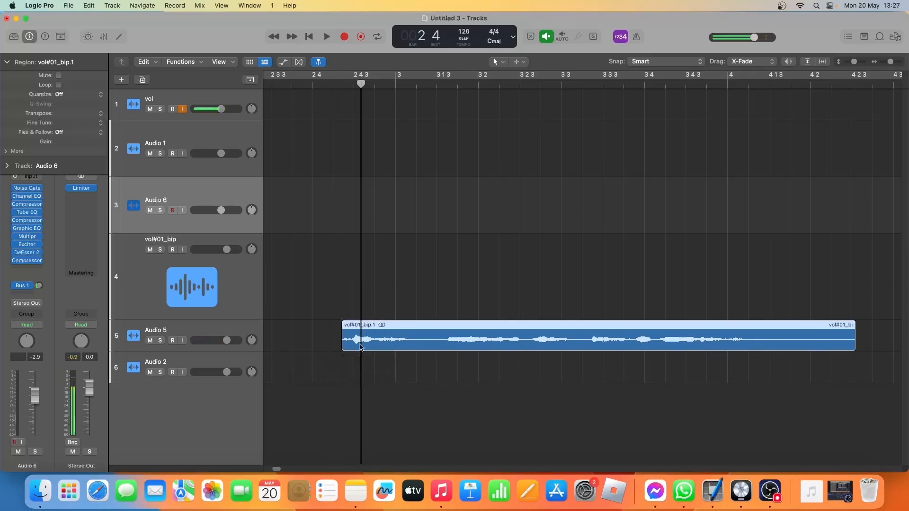
Audition the first sound of the trimmed Audio 5 region and split the region at about position 2 4 3.
left_click(335, 82)
key("space")
left_click(334, 82)
key("space")
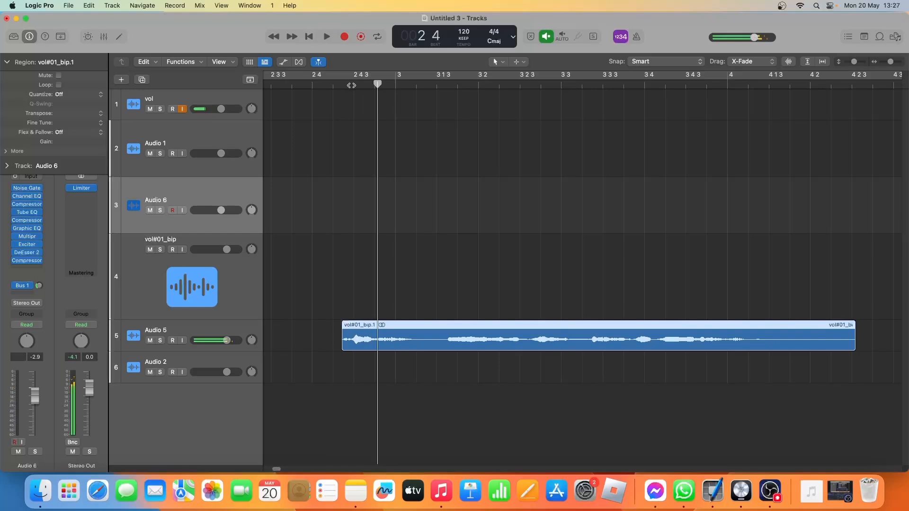
left_click(358, 86)
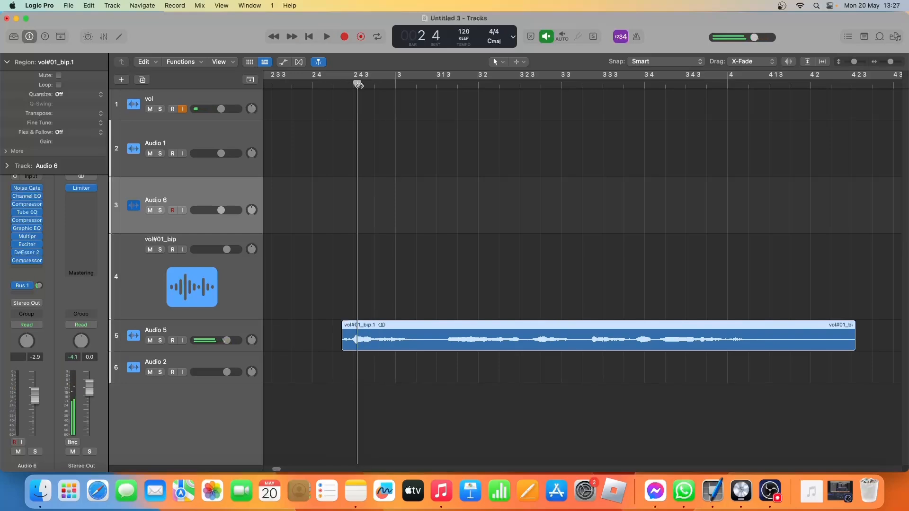
right_click(359, 340)
left_click(382, 261)
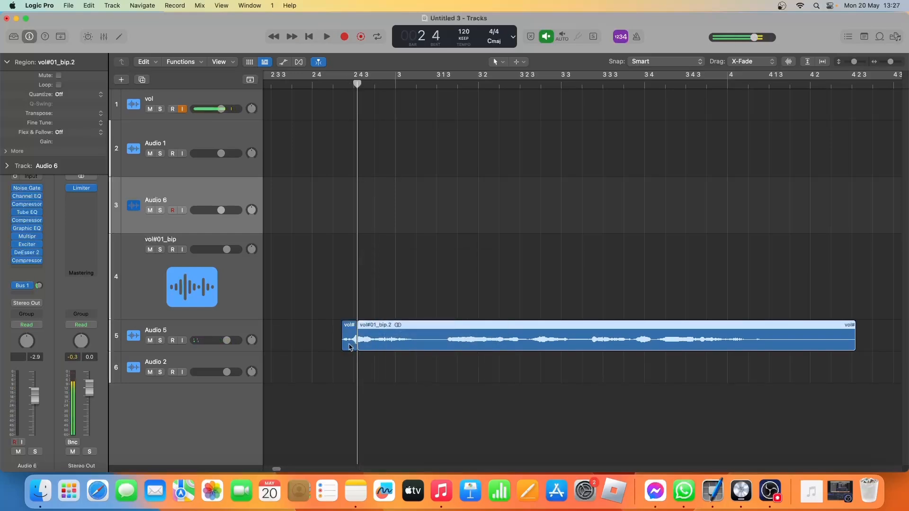
Place two copies of the short opening slice before it on Audio 5, one division apart, and play the stutter.
left_click_drag(347, 345, 308, 345)
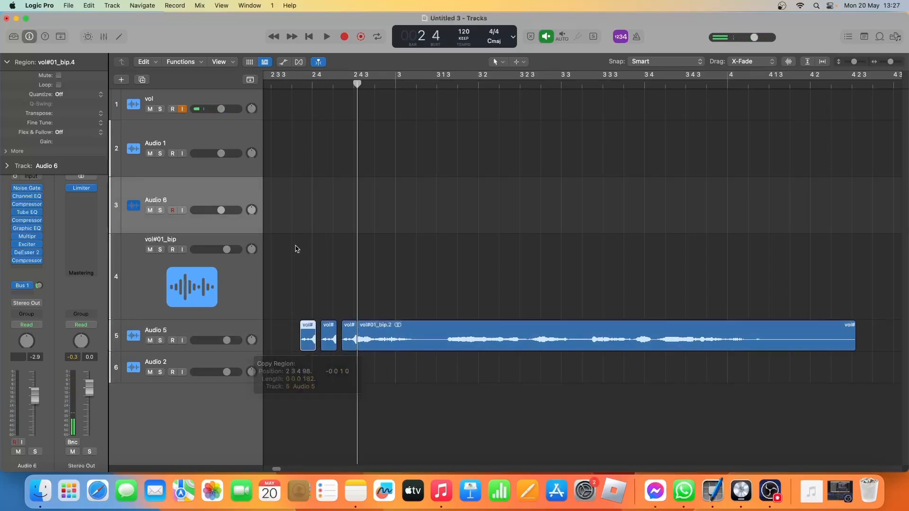
double_click(279, 84)
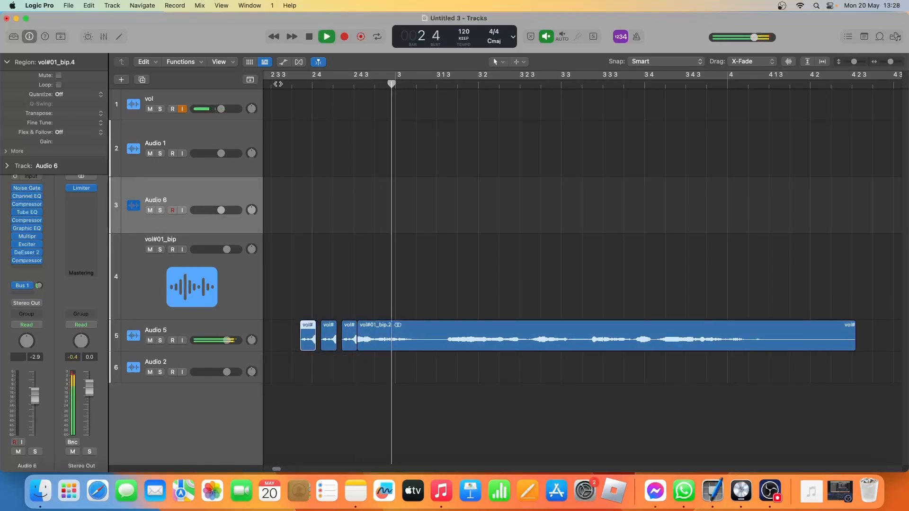
key("space")
Transpose the first stutter slice on Audio 5 to 5 and the second to 3, and audition the pitched stutter.
key("space")
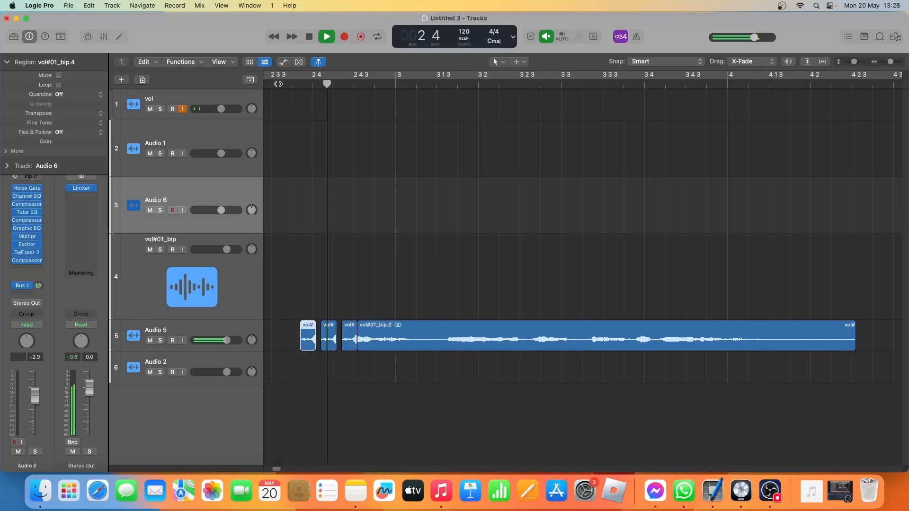
key("space")
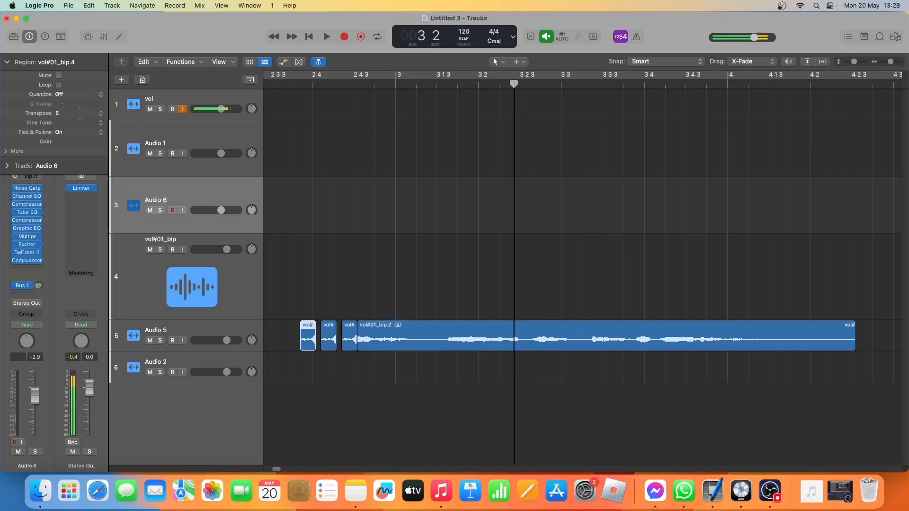
left_click(326, 334)
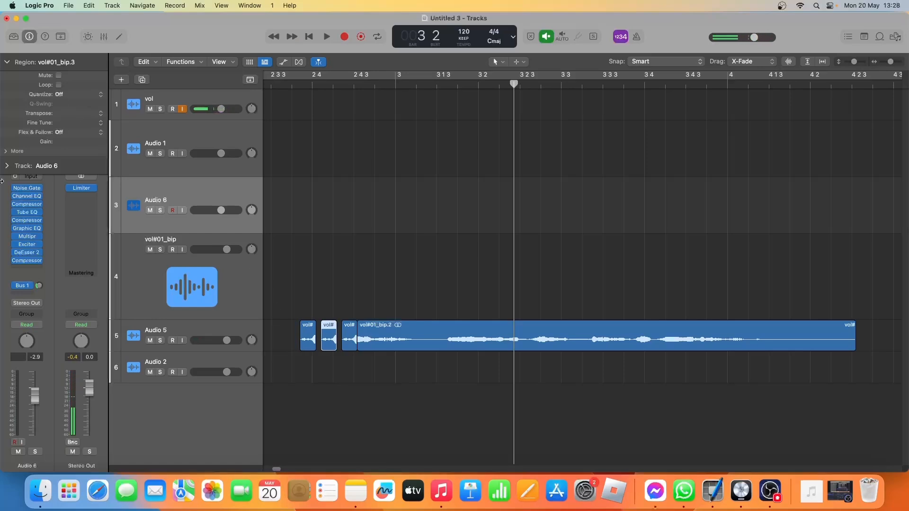
left_click_drag(69, 114, 75, 113)
key("space")
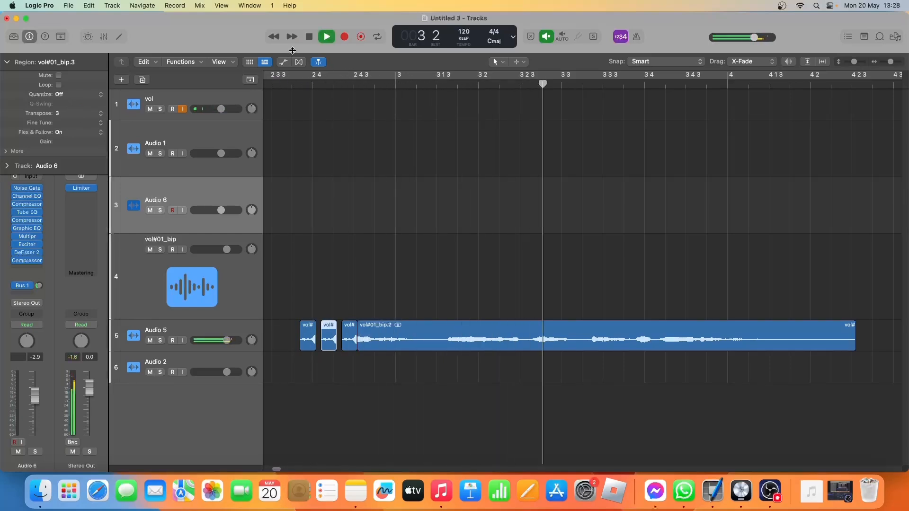
key("space")
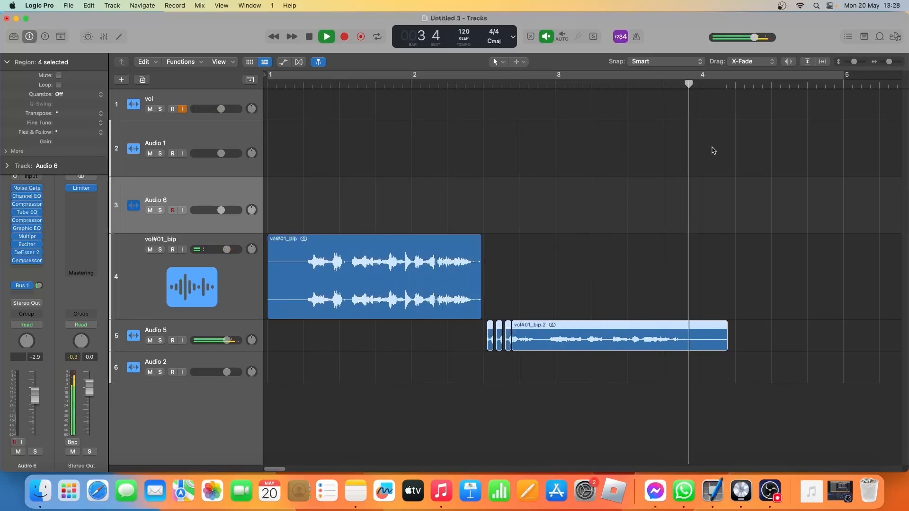
key("space")
Split the long Audio 5 region at about bar 3, beat 3, before its final phrase.
left_click(645, 85)
left_click_drag(645, 86, 639, 87)
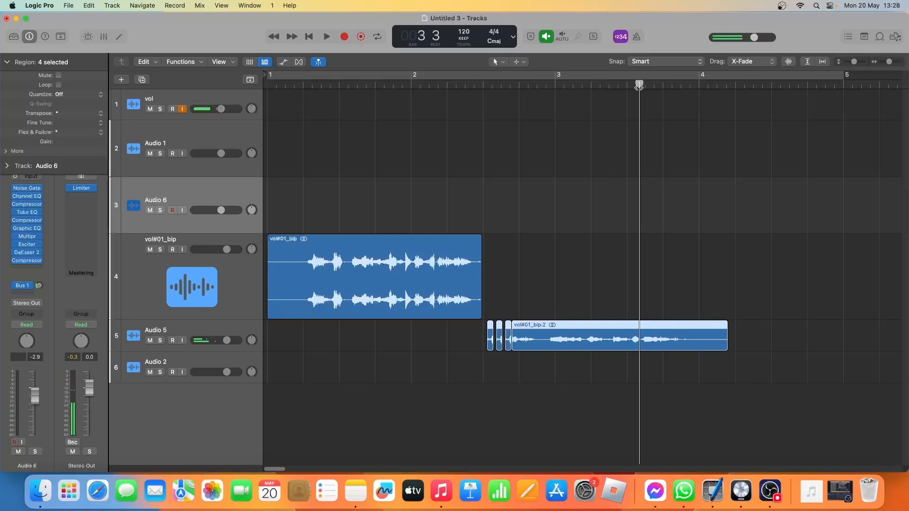
right_click(643, 340)
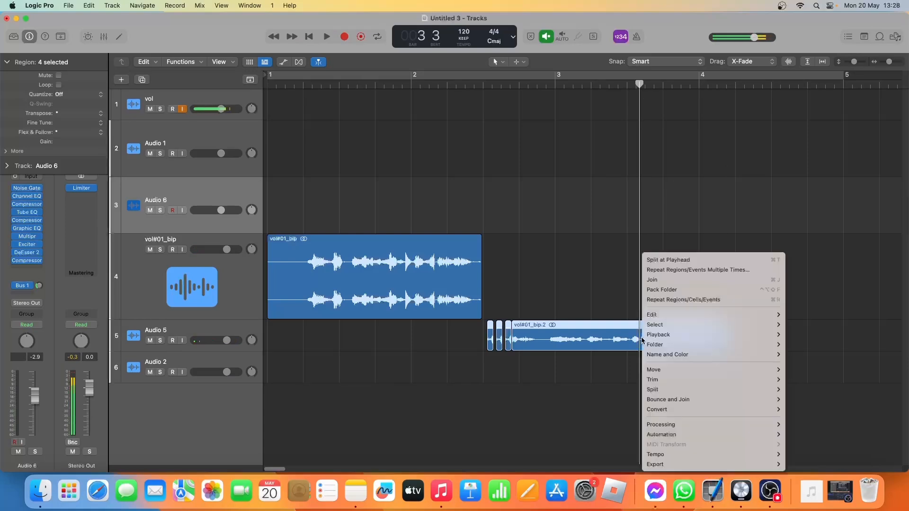
left_click(665, 260)
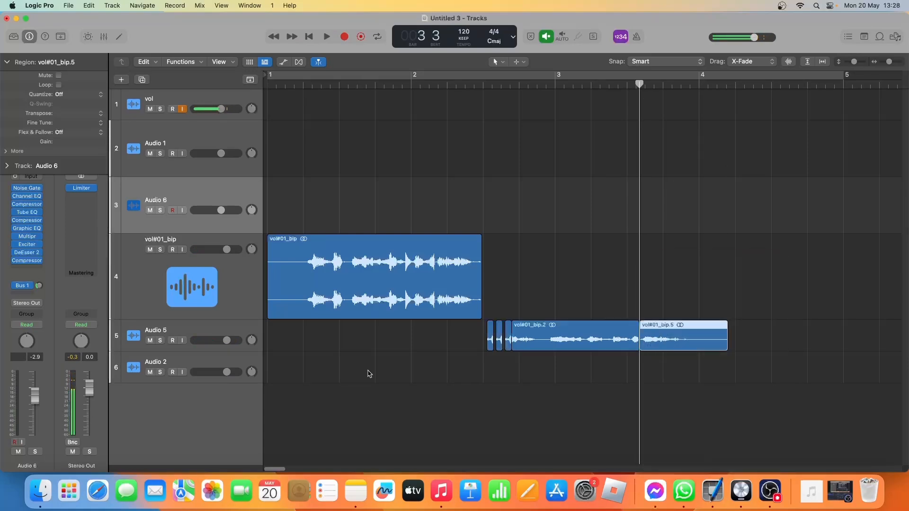
Bounce all Audio 5 regions in place to a new track, leaving the source regions and including the audio tail.
left_click(208, 333)
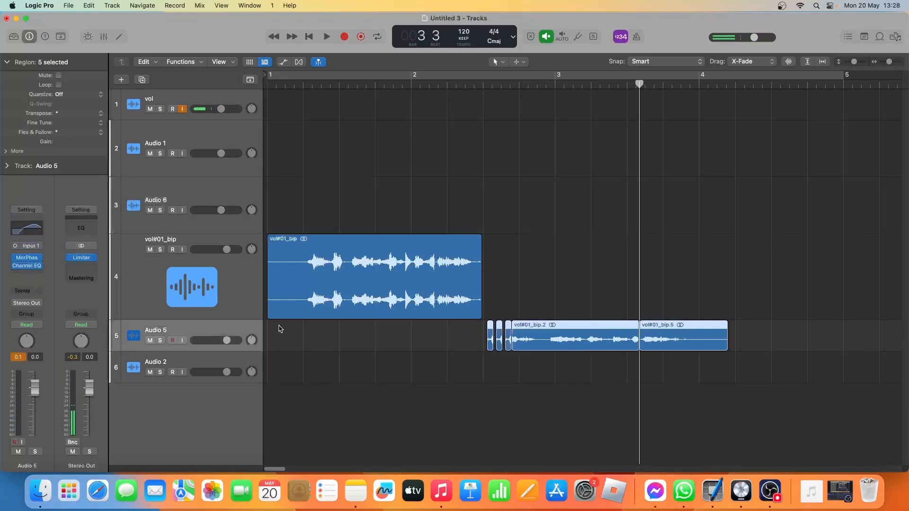
left_click(210, 365)
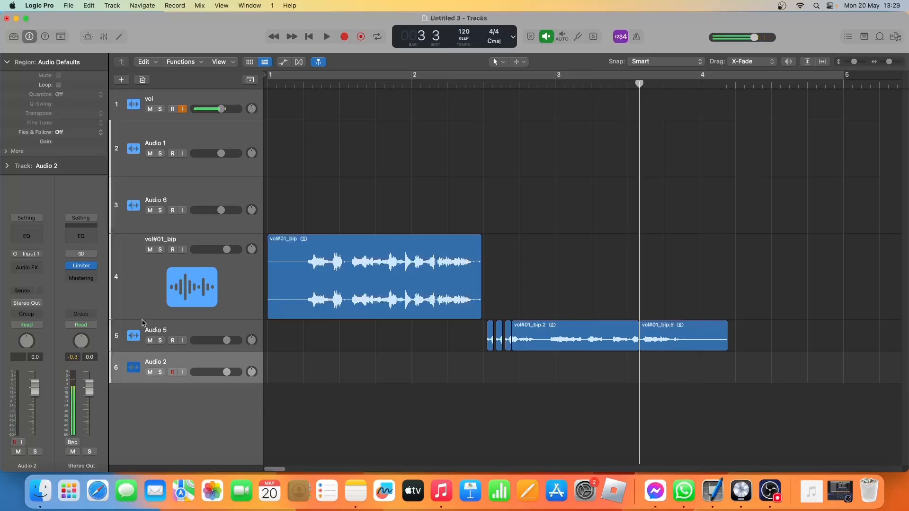
left_click(197, 331)
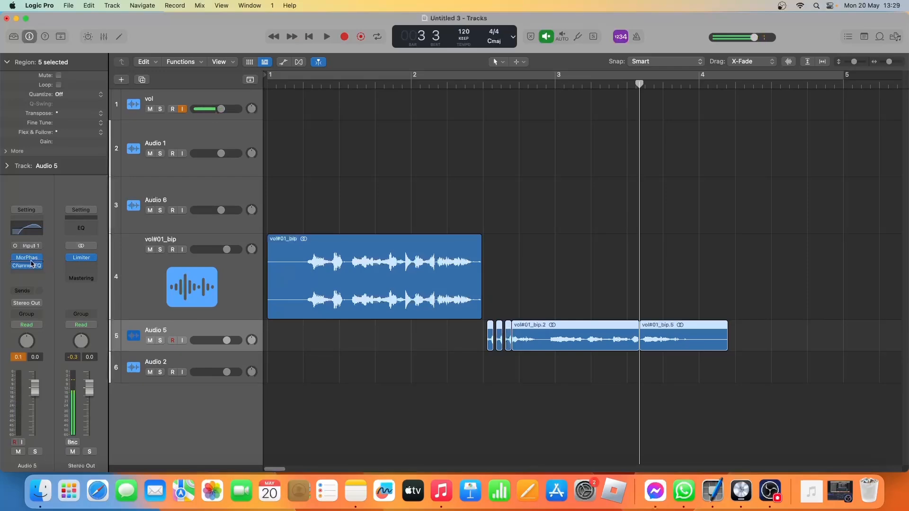
key("ctrl+b")
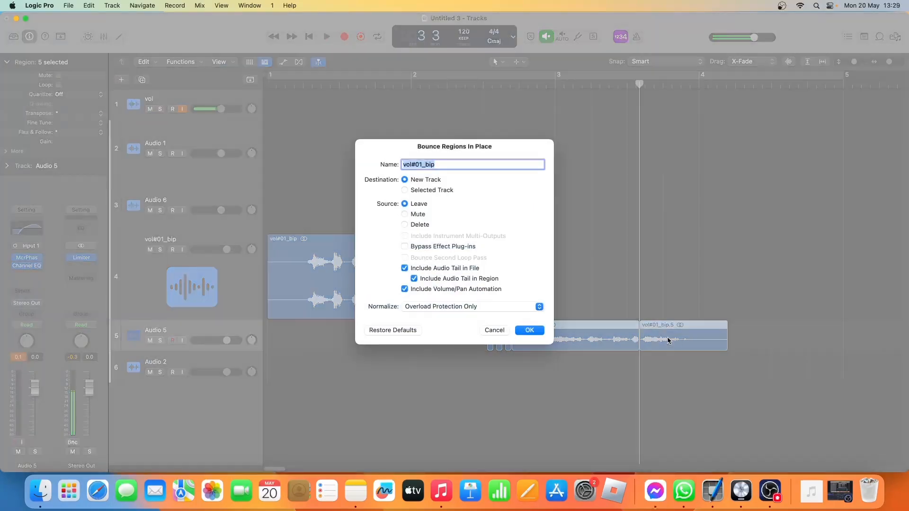
left_click(536, 330)
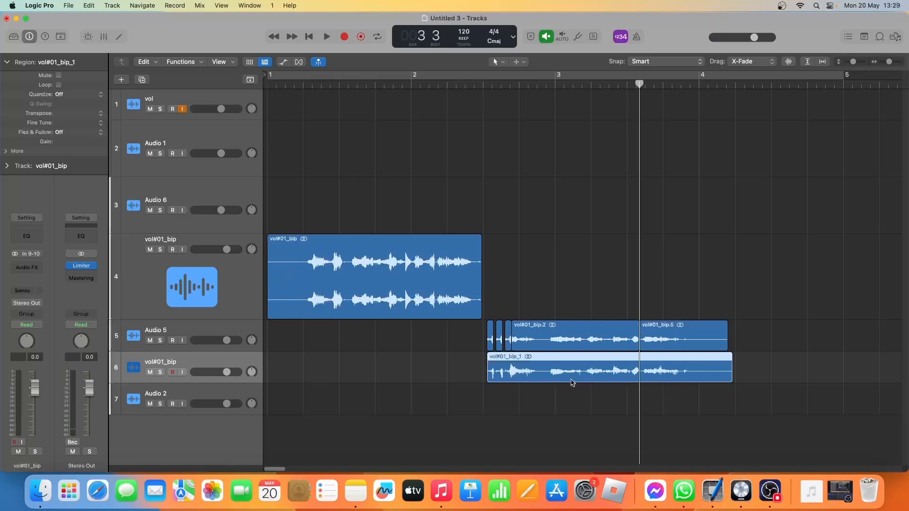
Split the newly bounced region at the playhead and delete the part before the split.
right_click(635, 370)
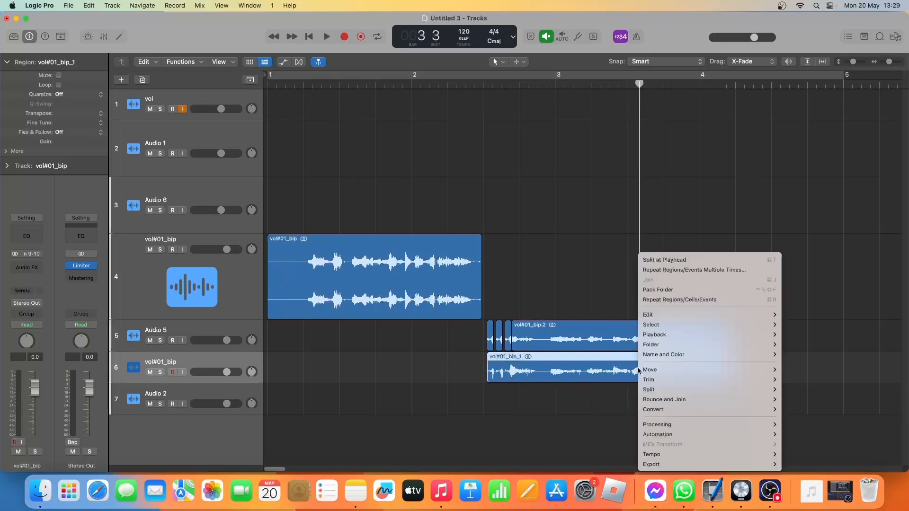
left_click(647, 259)
left_click(611, 374)
key("Delete")
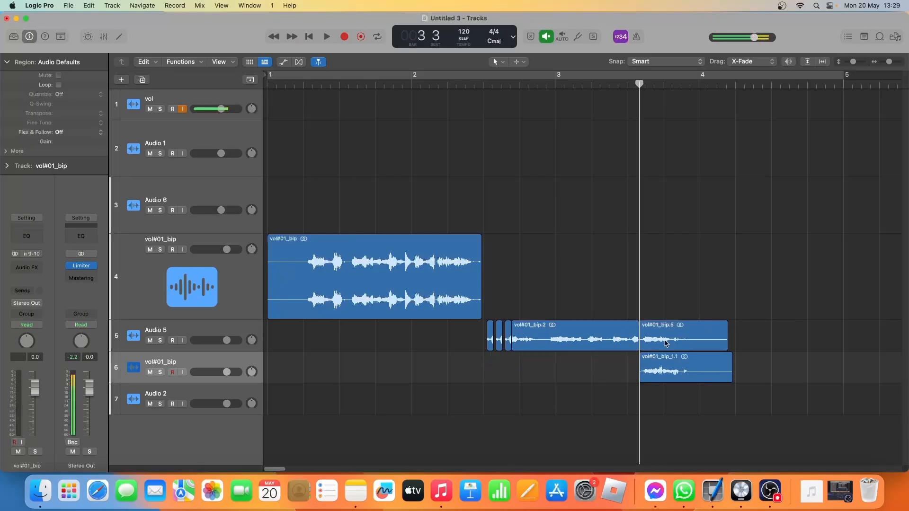
Delete the final phrase from Audio 5 and play its bounced replacement on the new track.
left_click(666, 344)
key("Delete")
left_click(677, 379)
key("space")
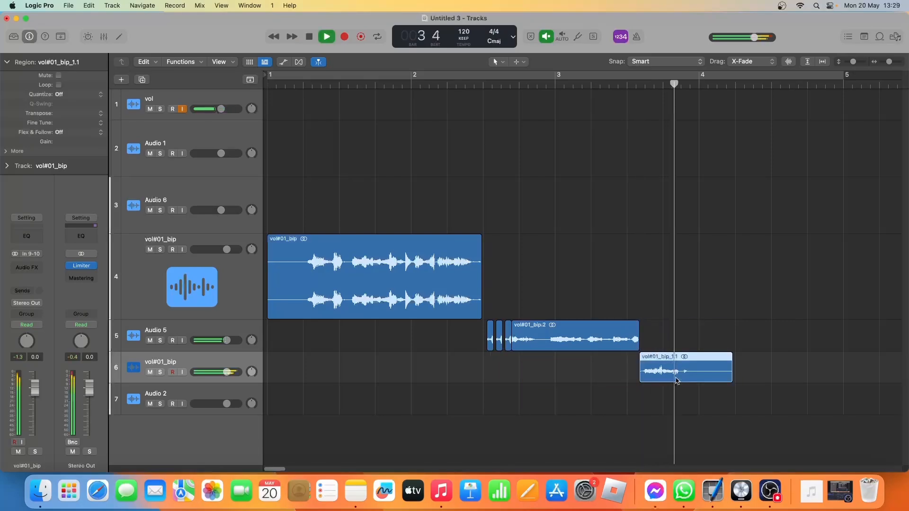
key("space")
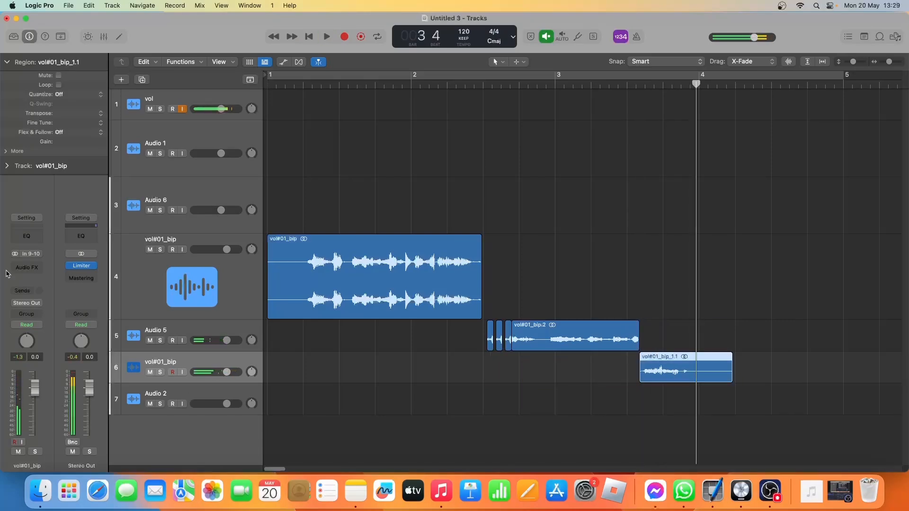
Insert a stereo Sample Delay on the new bounced track and set its left delay to 253 samples.
left_click(21, 268)
mouse_move(43, 342)
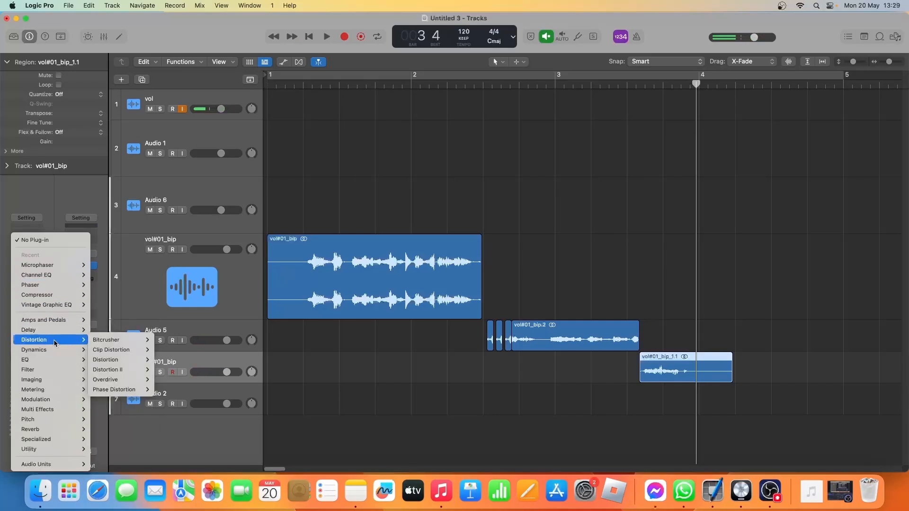
mouse_move(71, 331)
mouse_move(135, 359)
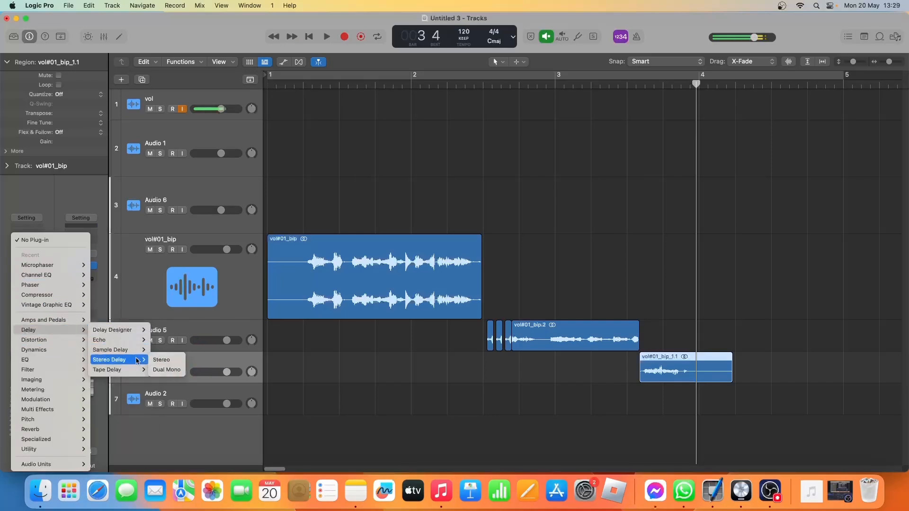
left_click(163, 351)
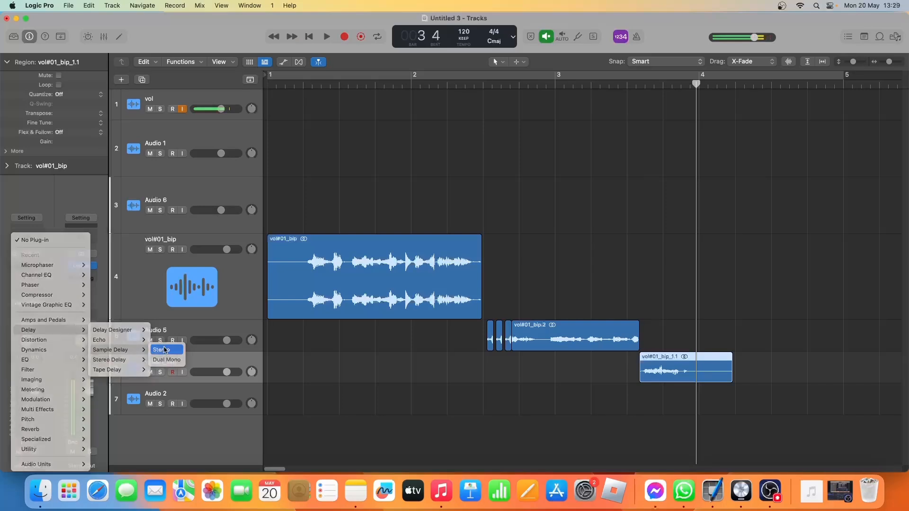
left_click_drag(313, 221, 313, 217)
Audition the final phrase with the Sample Delay applied and close the plug-in window.
key("space")
key("space")
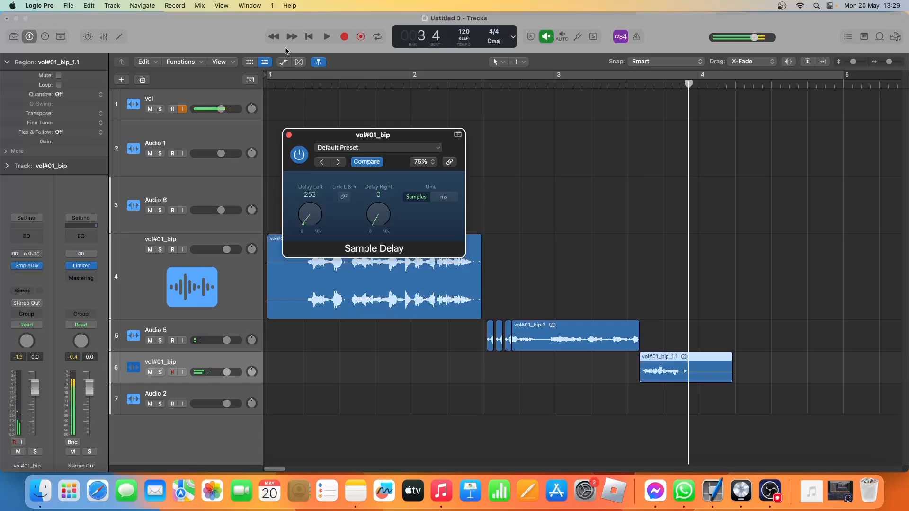
left_click(312, 38)
key("space")
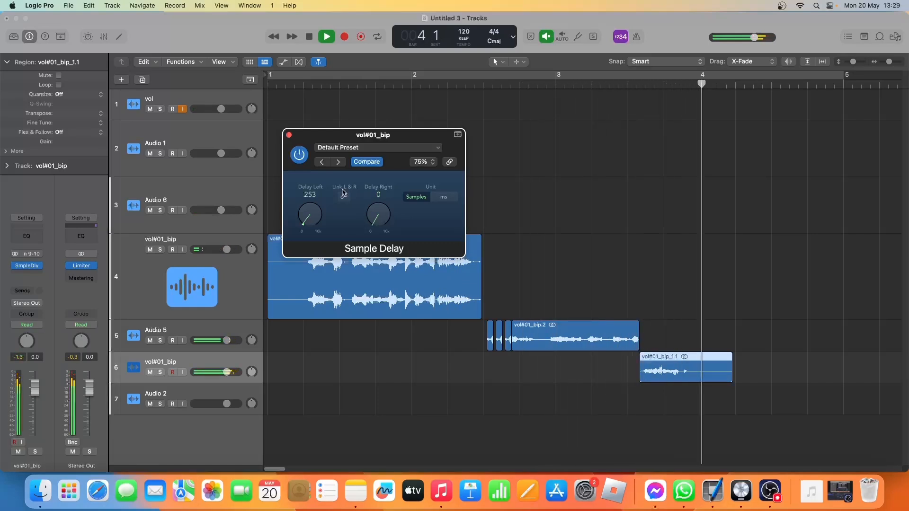
key("space")
left_click(289, 135)
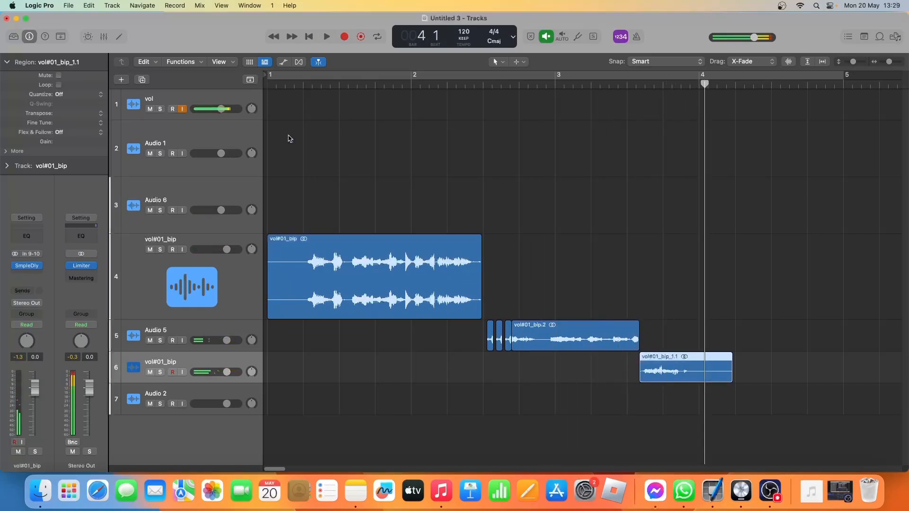